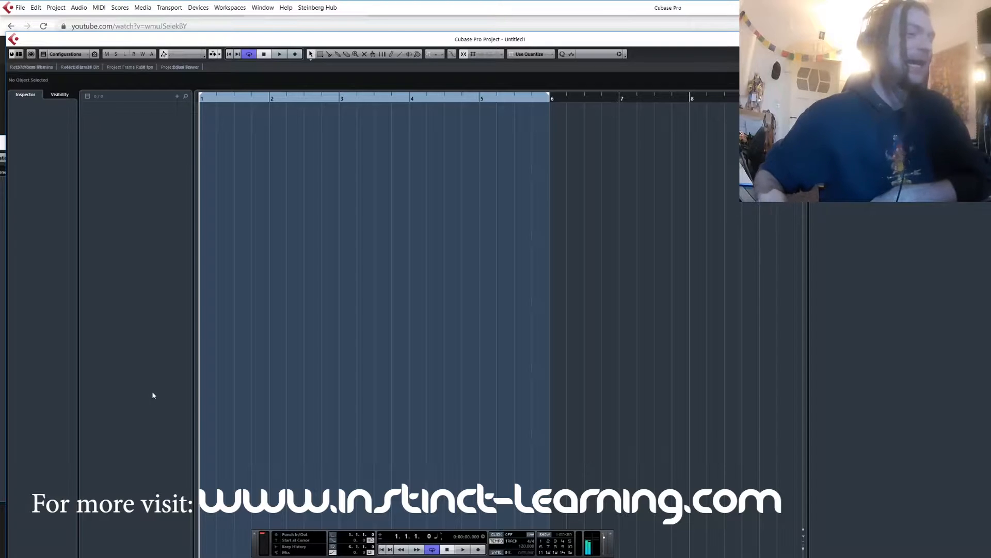
# Step: Add an instrument track loaded with the vb-1 synth
pyautogui.rightClick(102, 171)
pyautogui.click(132, 181)
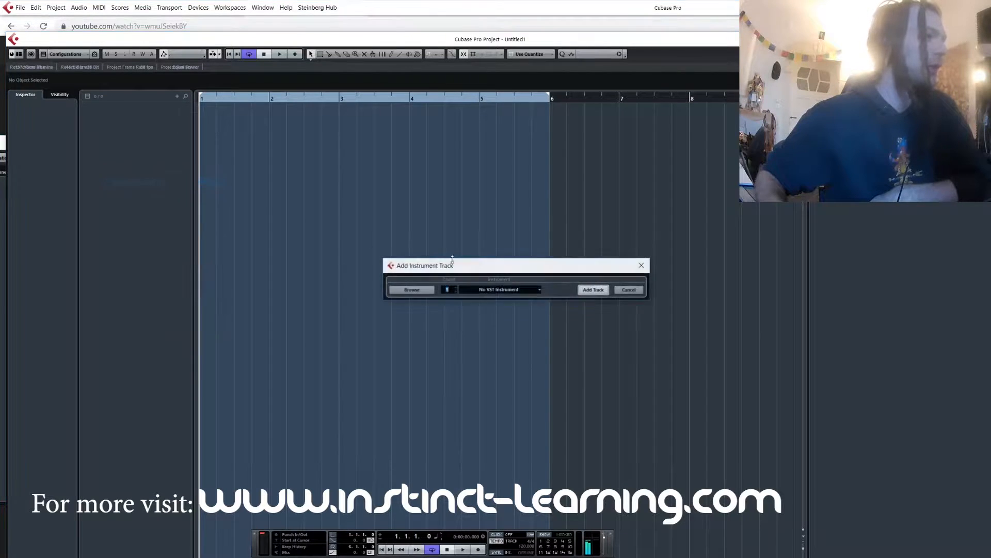
pyautogui.click(498, 290)
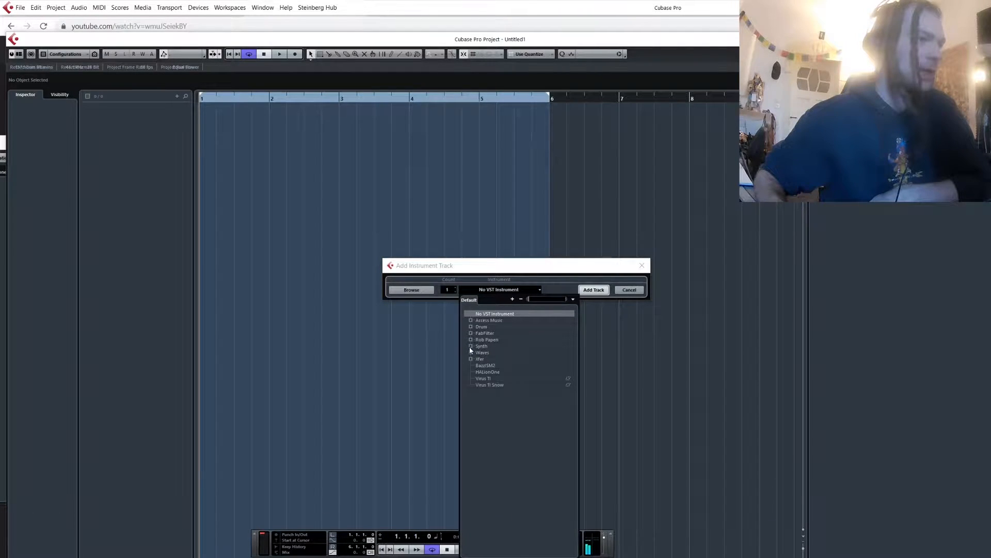
pyautogui.click(470, 346)
pyautogui.click(488, 404)
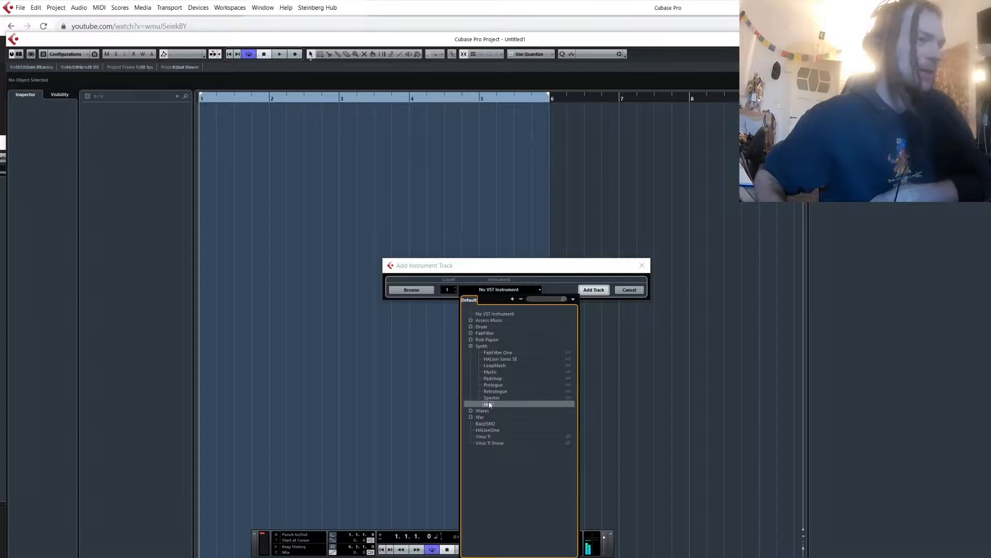
pyautogui.click(594, 289)
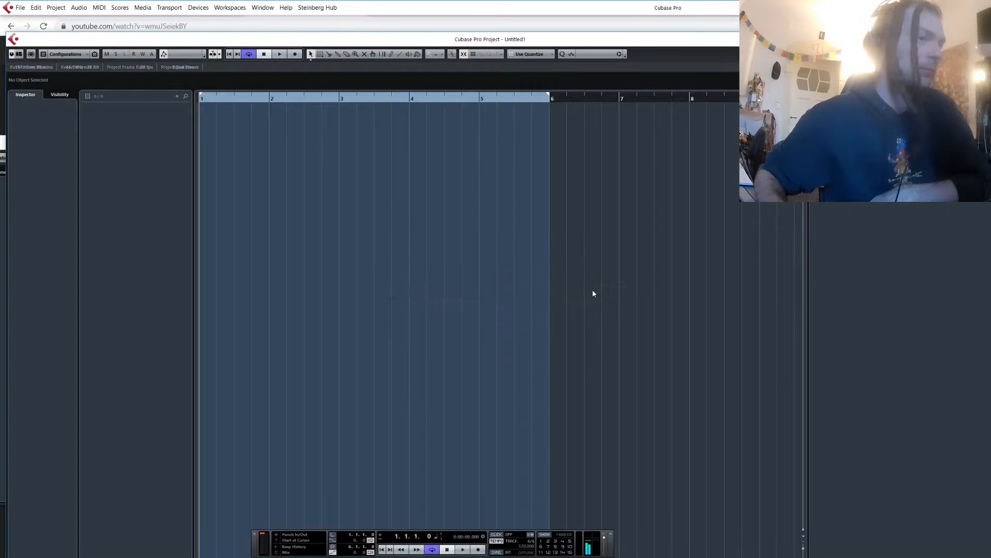
# Step: Add a second instrument track with vb-1 and switch its instrument to BazzISM2, discarding the vb-1 changes
pyautogui.rightClick(150, 141)
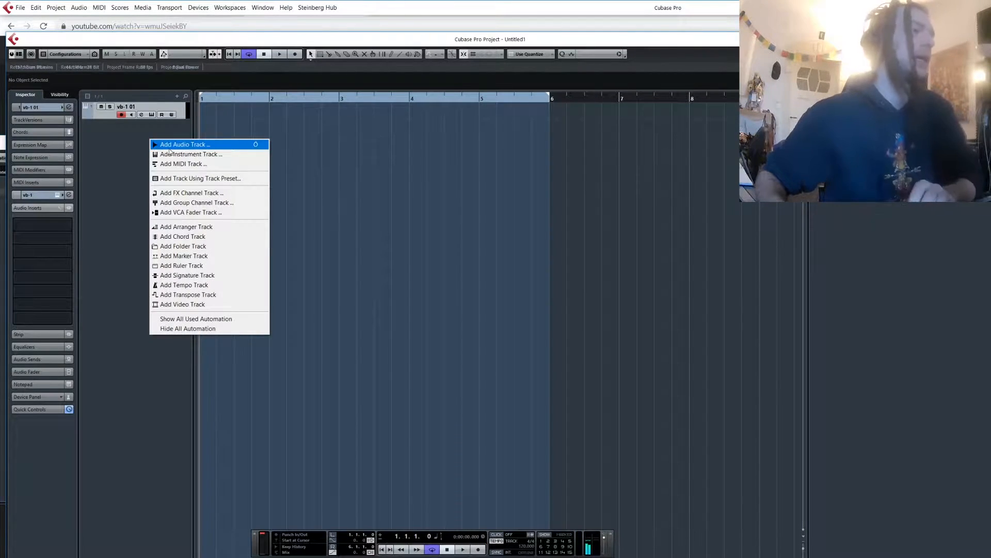
pyautogui.click(174, 154)
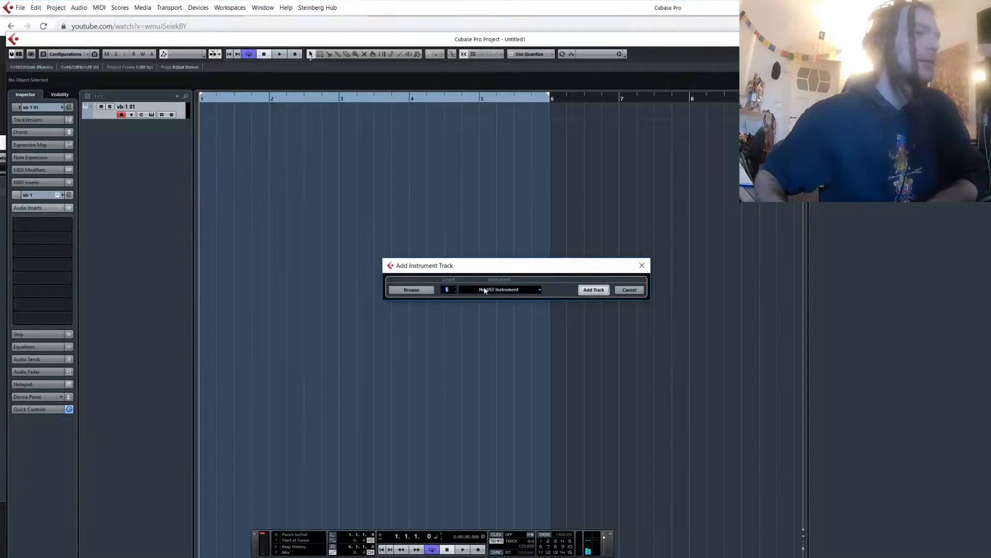
pyautogui.click(491, 289)
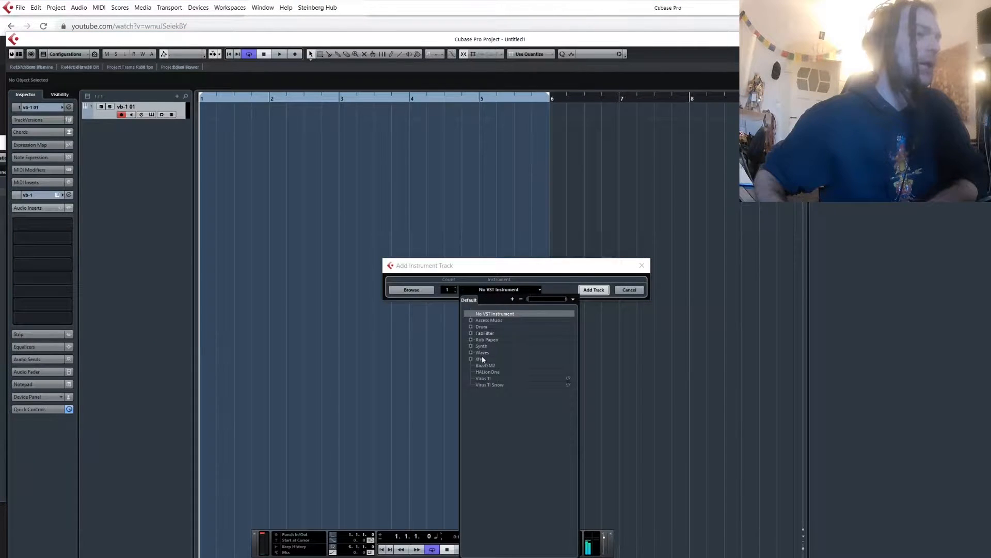
pyautogui.click(470, 346)
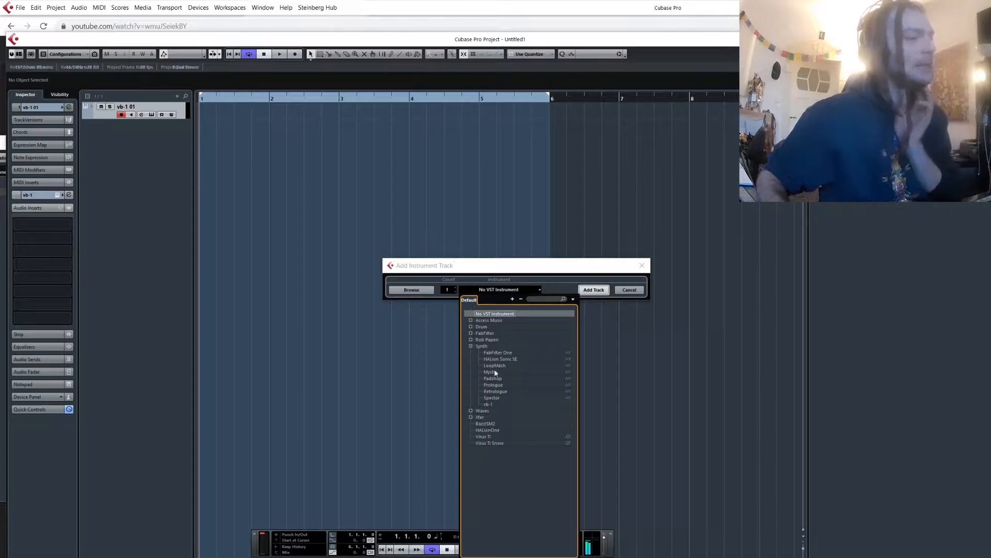
pyautogui.doubleClick(488, 404)
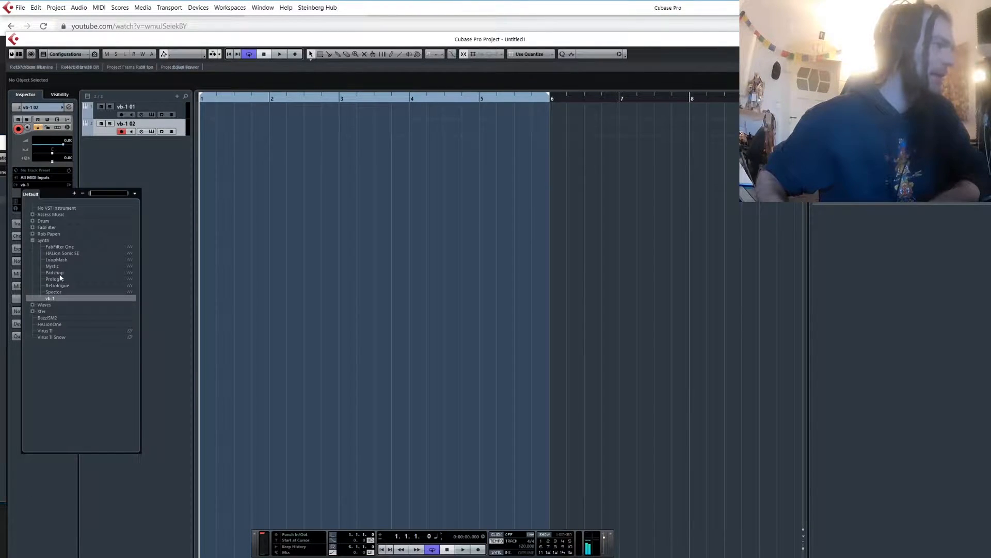
pyautogui.click(47, 318)
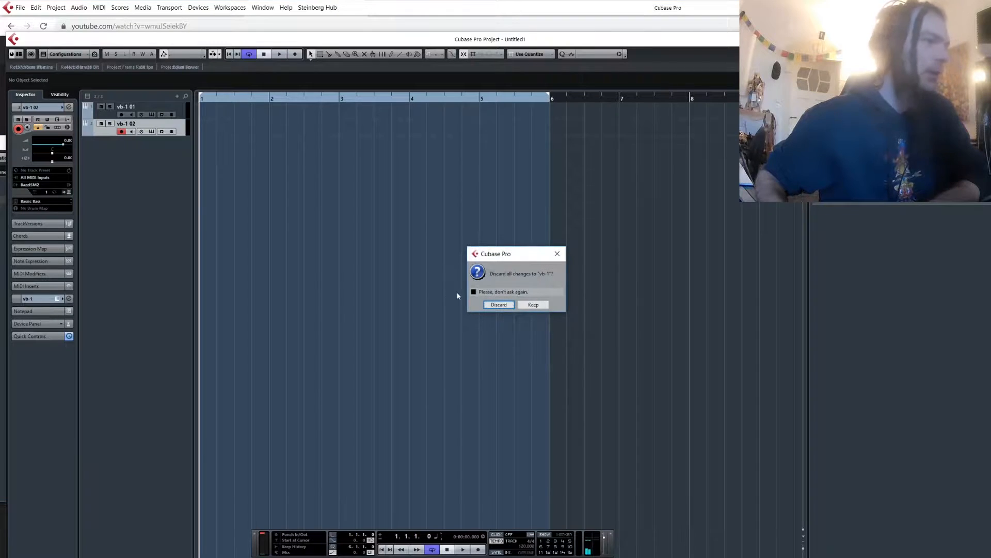
pyautogui.click(498, 305)
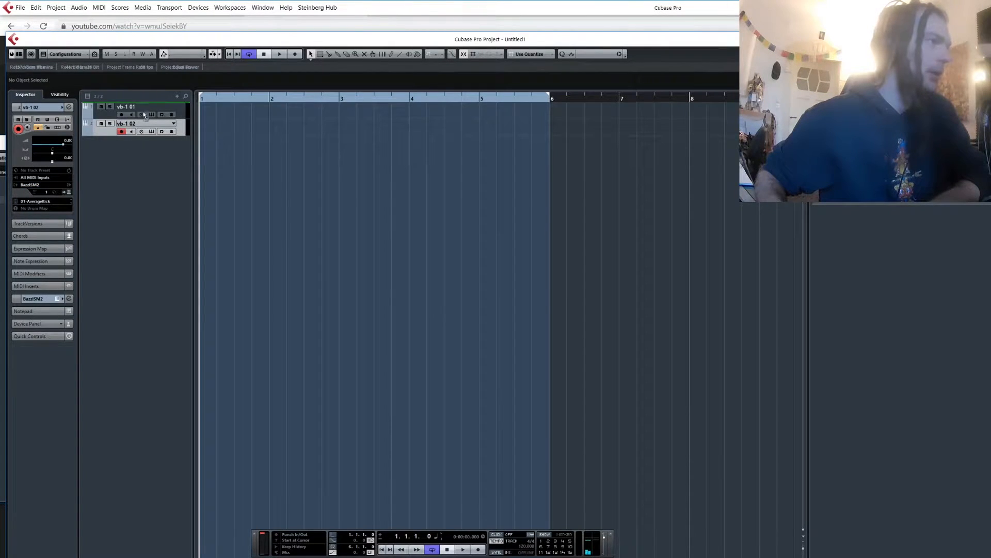
# Step: Move the vb-1 01 bass track below the BazzISM2 track
pyautogui.moveTo(141, 117); pyautogui.dragTo(138, 214)
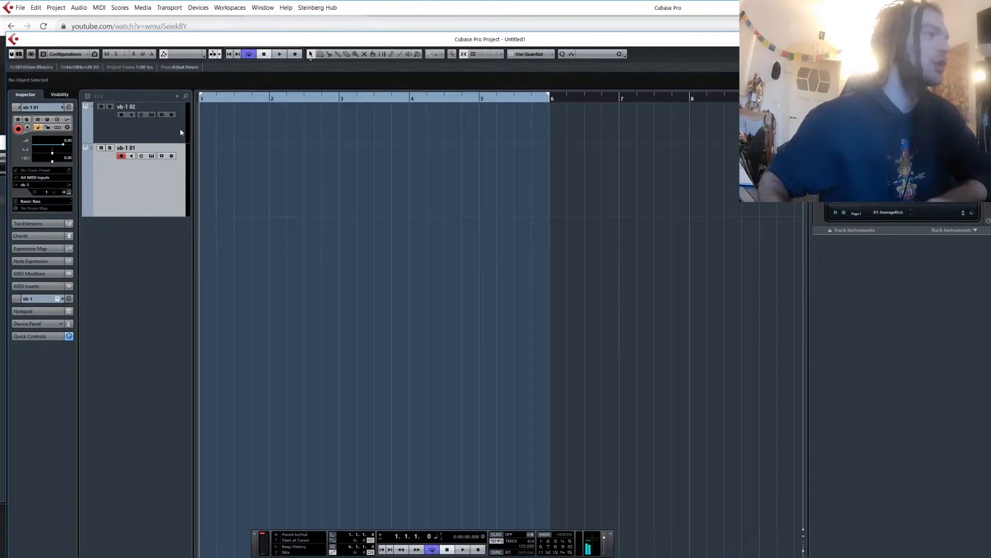
pyautogui.moveTo(146, 147); pyautogui.dragTo(143, 166)
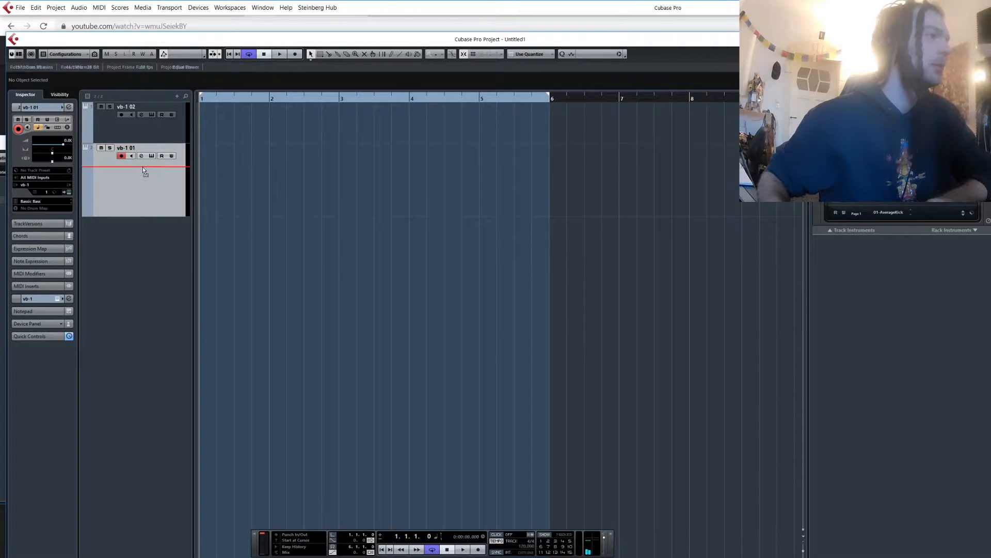
# Step: Create a one-beat MIDI part at bar 1 on the BazzISM2 track and draw a sixteenth note at its start
pyautogui.click(203, 122)
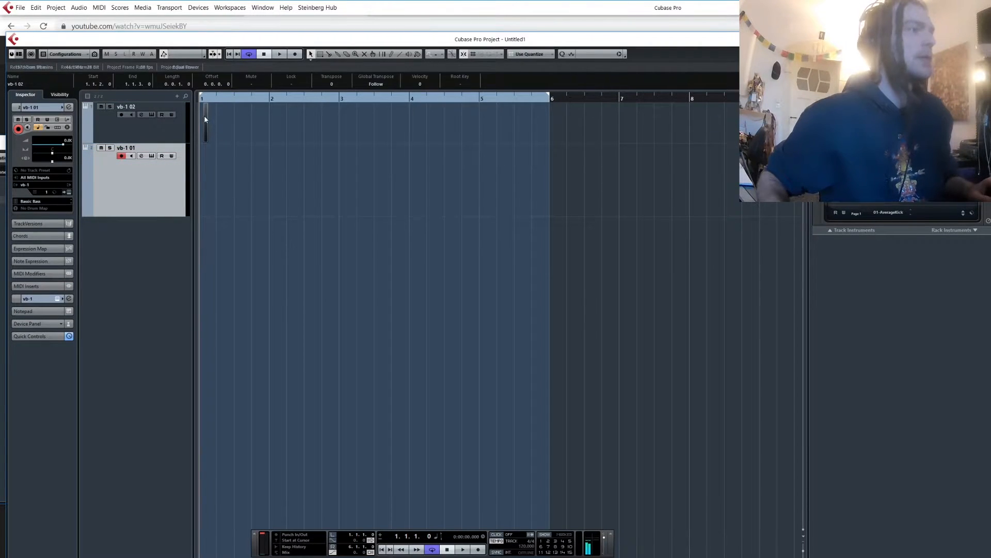
pyautogui.moveTo(208, 144)
pyautogui.mouseDown()
pyautogui.moveTo(222, 141)
pyautogui.moveTo(207, 144)
pyautogui.mouseUp()
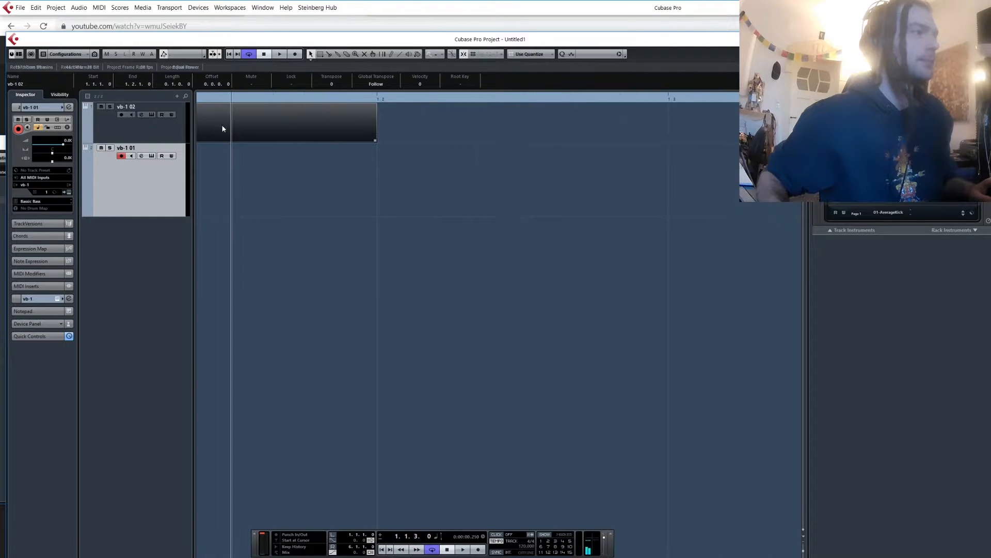
pyautogui.doubleClick(208, 123)
pyautogui.keyDown('alt'); pyautogui.click(94, 237); pyautogui.keyUp('alt')
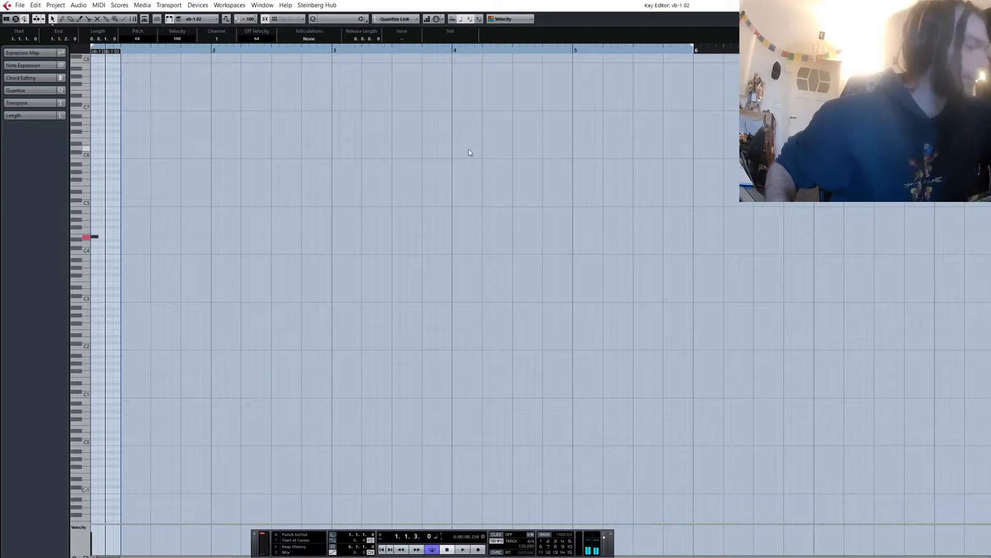
pyautogui.hotkey('ctrl', 'e')
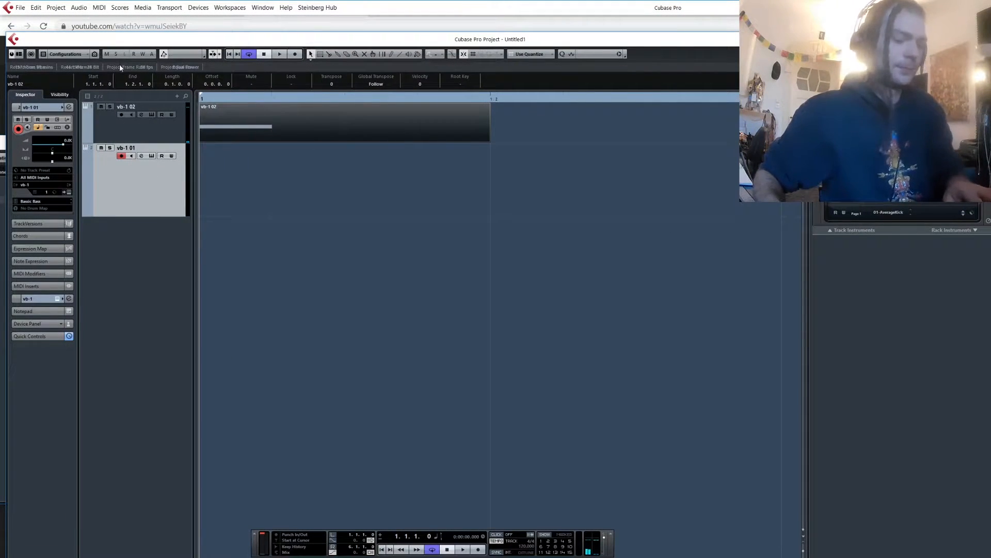
# Step: Set the loop range to the one-beat kick part and audition it
pyautogui.press('p')
pyautogui.press('space')
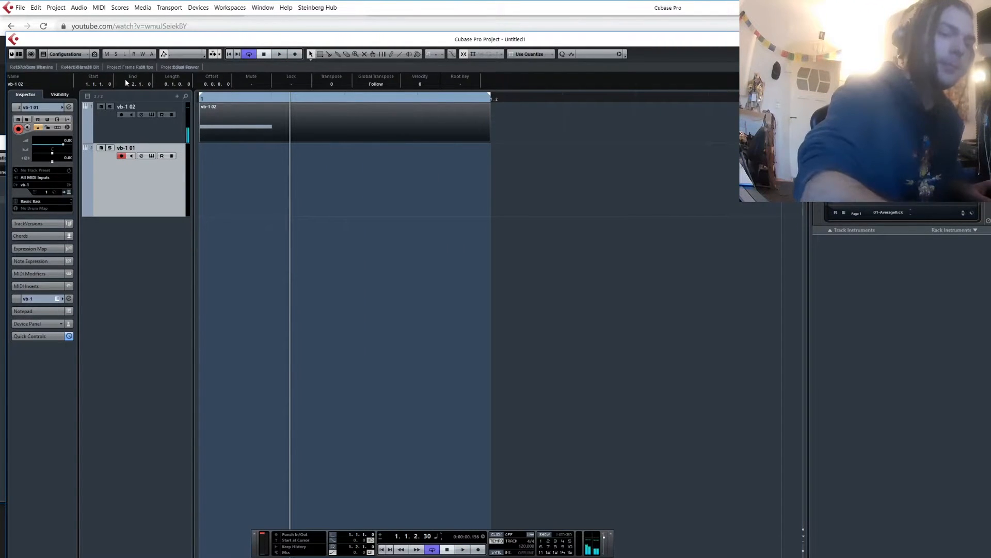
pyautogui.press('space')
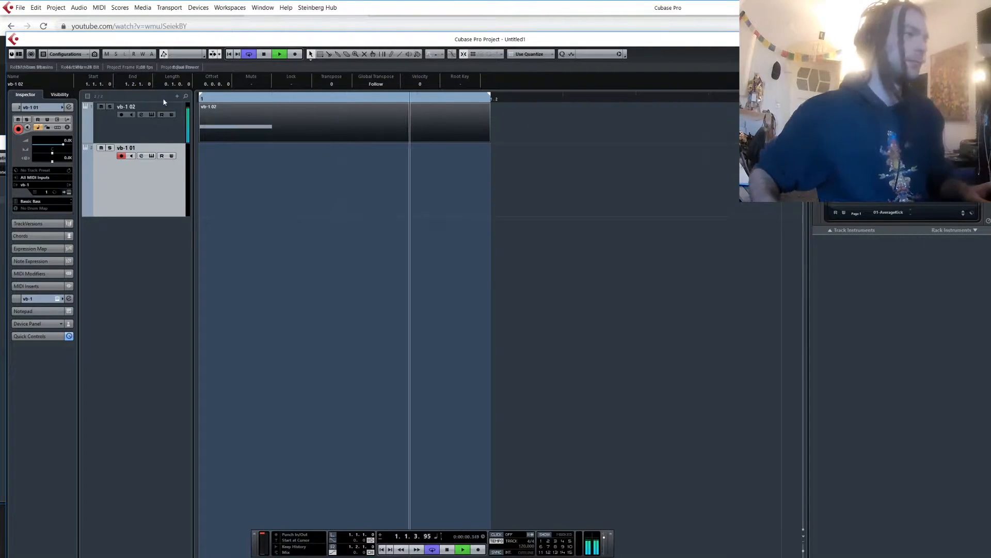
pyautogui.press('space')
# Step: Switch the project to a fixed tempo, enter 167 BPM, raise it to 184 BPM and audition the loop
pyautogui.click(511, 540)
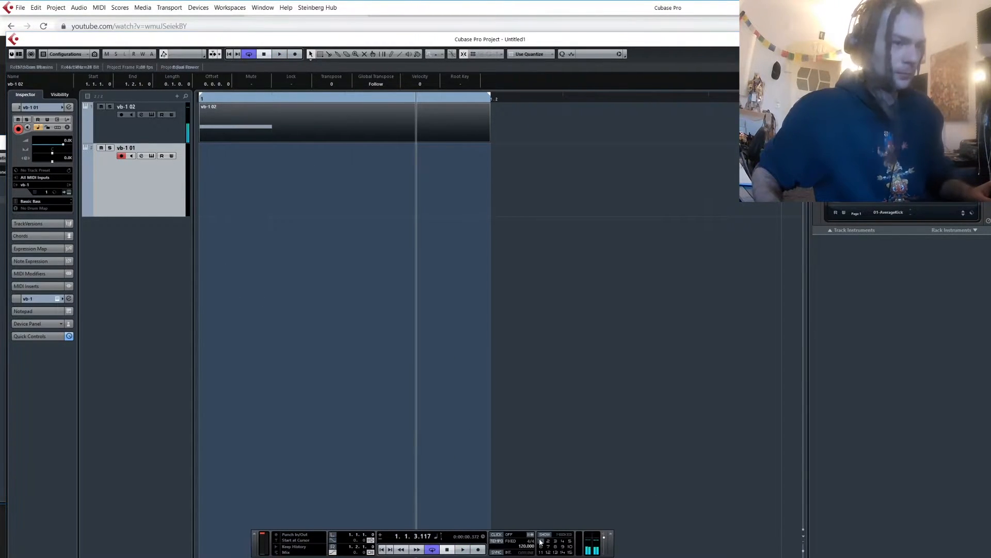
pyautogui.doubleClick(527, 545)
pyautogui.write('167')
pyautogui.press('Return')
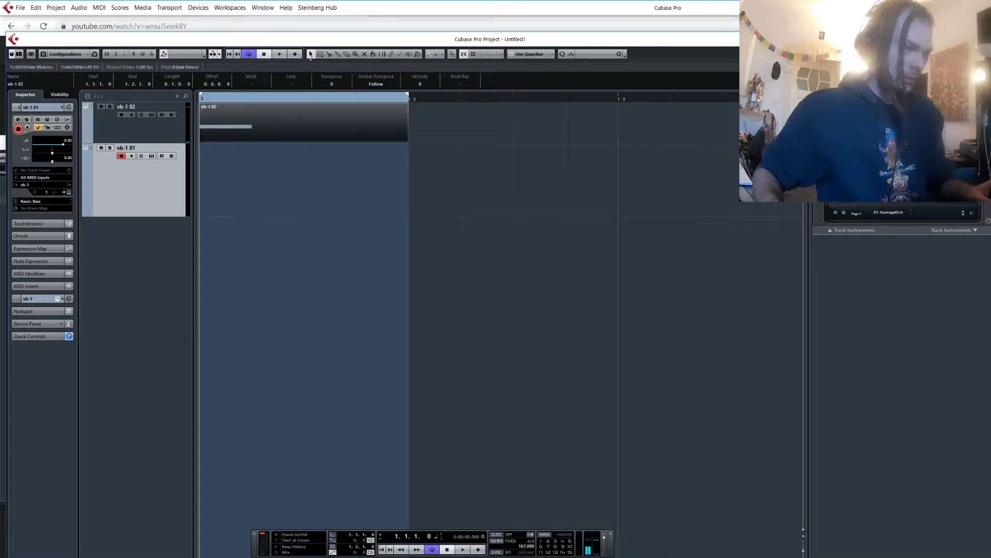
pyautogui.moveTo(527, 546); pyautogui.dragTo(532, 509)
pyautogui.press('space')
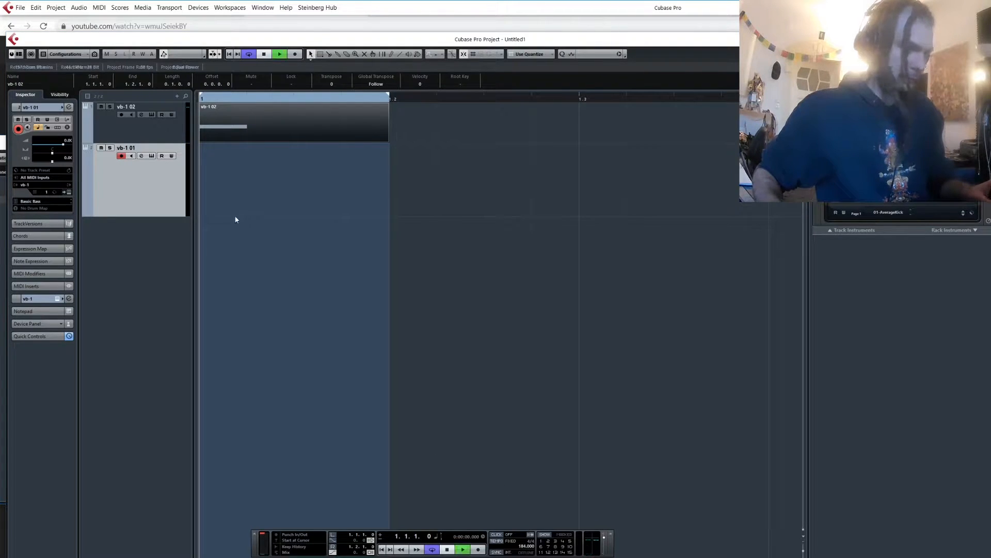
pyautogui.press('space')
# Step: Create a one-beat MIDI part on the vb-1 01 track and draw three low bass notes on the second, third and fourth sixteenths
pyautogui.rightClick(126, 186)
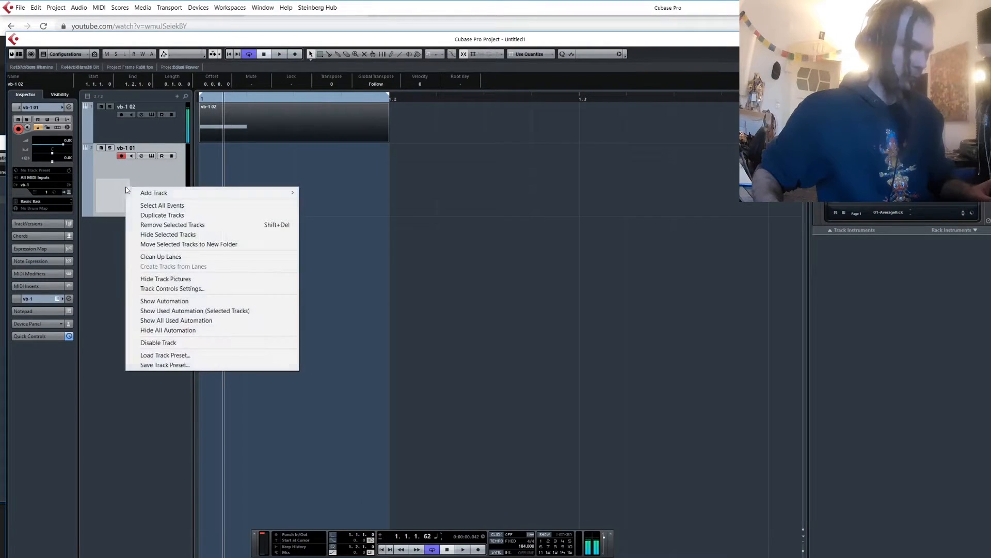
pyautogui.click(269, 176)
pyautogui.doubleClick(268, 177)
pyautogui.doubleClick(270, 177)
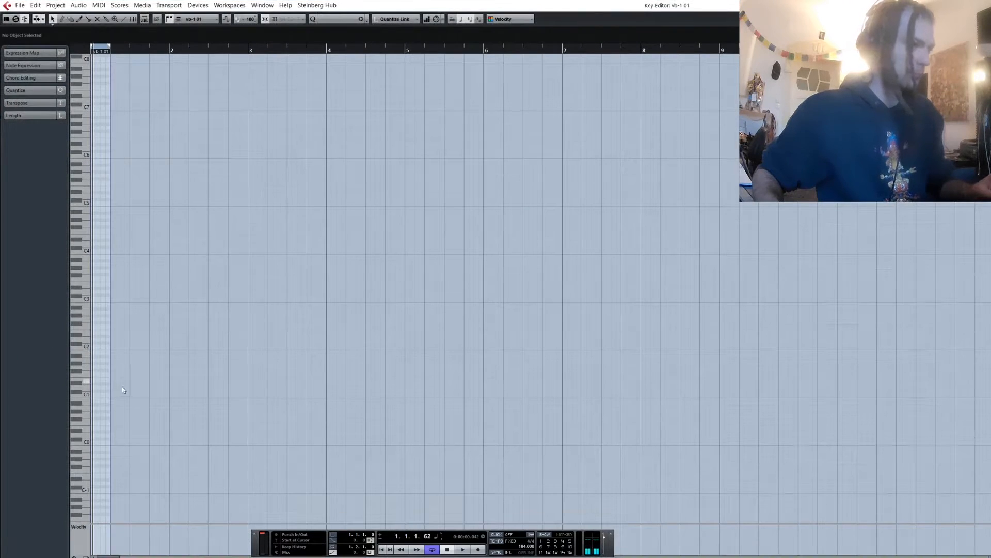
pyautogui.scroll(-1, 111, 381)
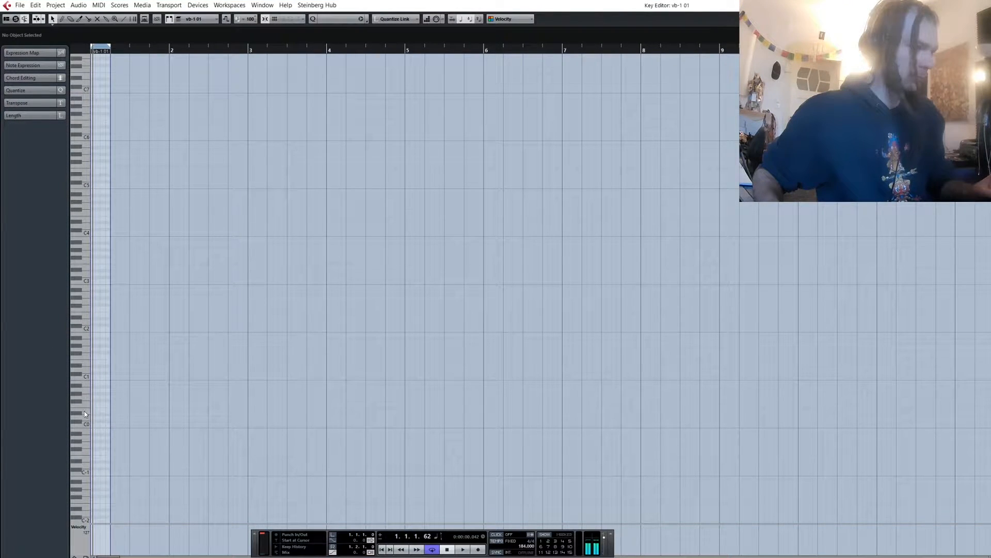
pyautogui.click(98, 411)
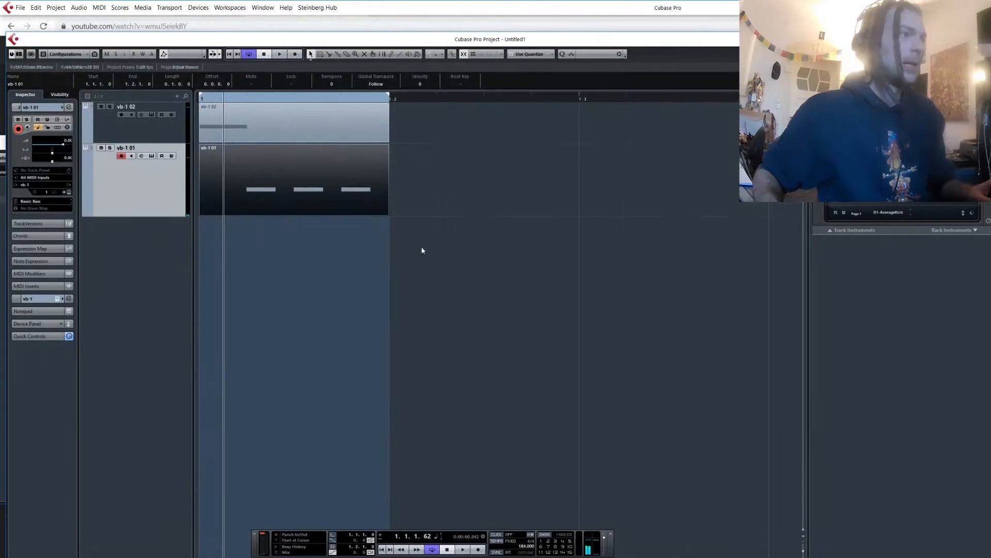
pyautogui.click(418, 241)
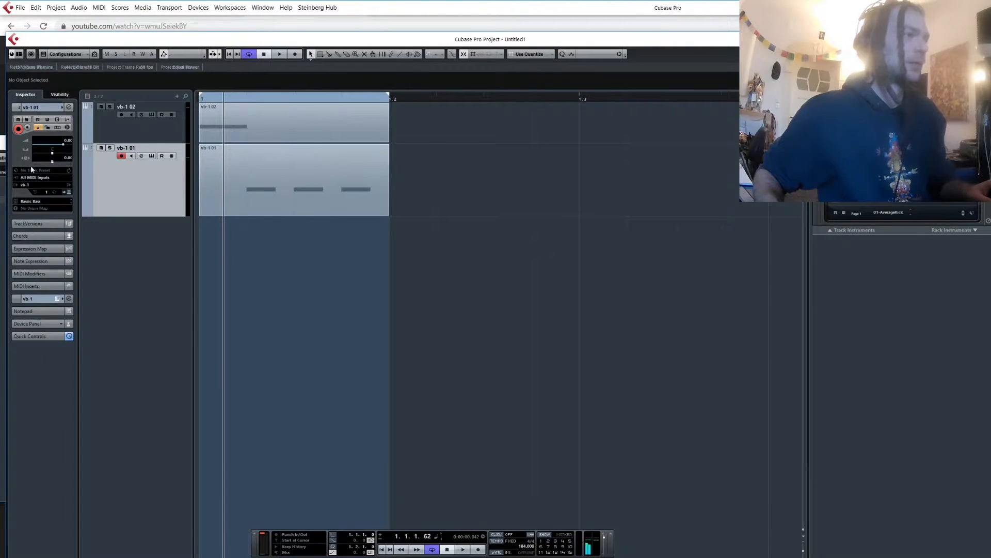
# Step: Inspect the vb-1 bass instrument's panel and play back the kick and bass loop
pyautogui.click(68, 192)
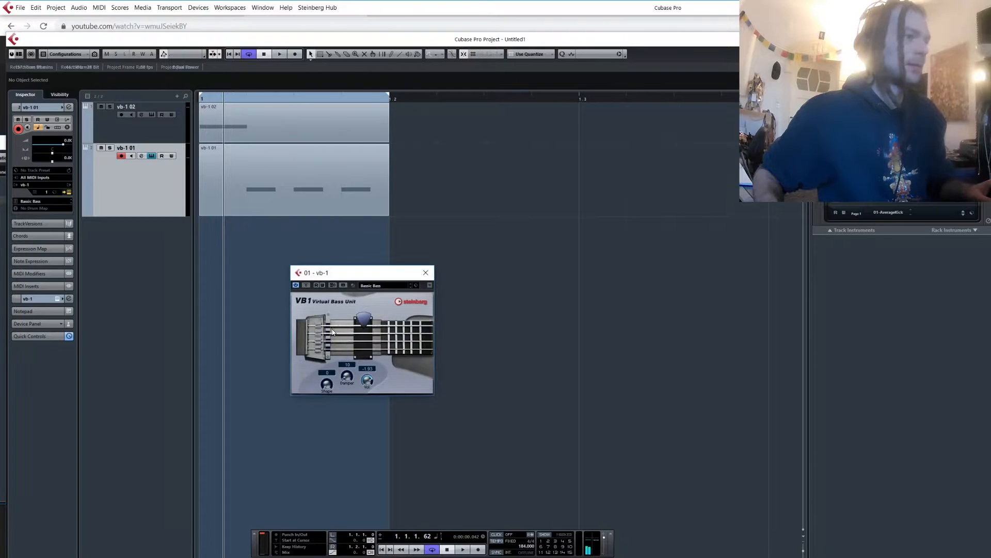
pyautogui.moveTo(355, 347); pyautogui.dragTo(345, 353)
pyautogui.click(430, 278)
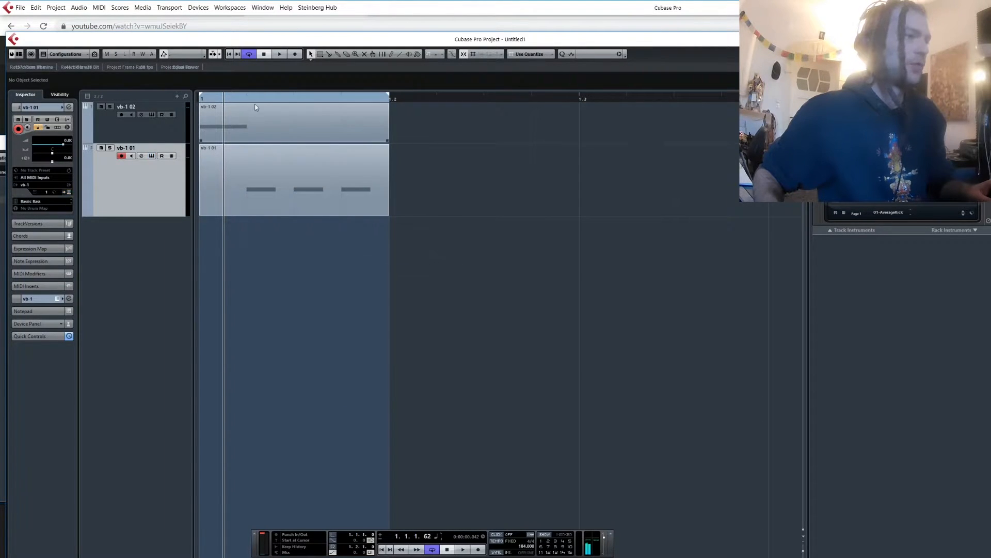
pyautogui.press('space')
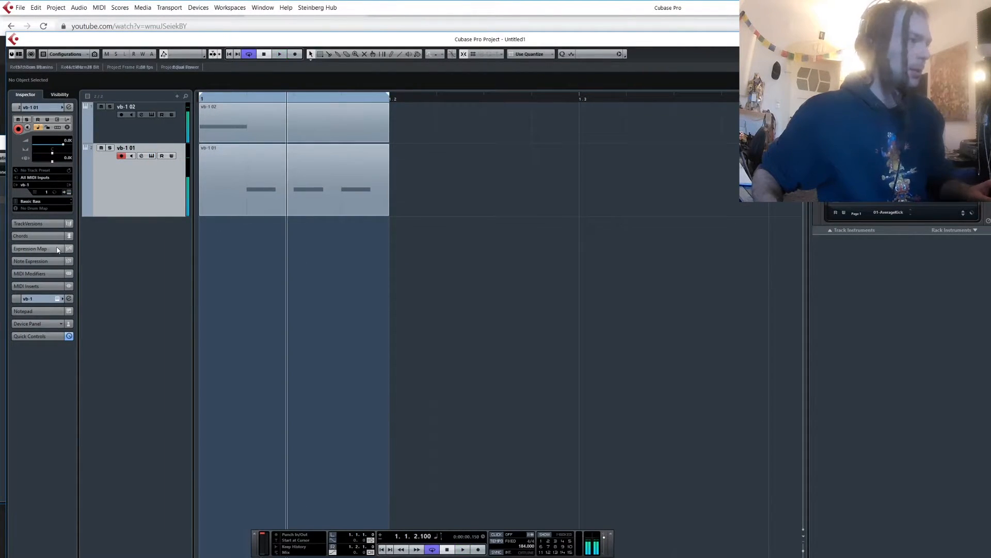
# Step: Load FabFilter Pro-Q 2 into the first insert slot of the vb-1 01 channel
pyautogui.click(68, 299)
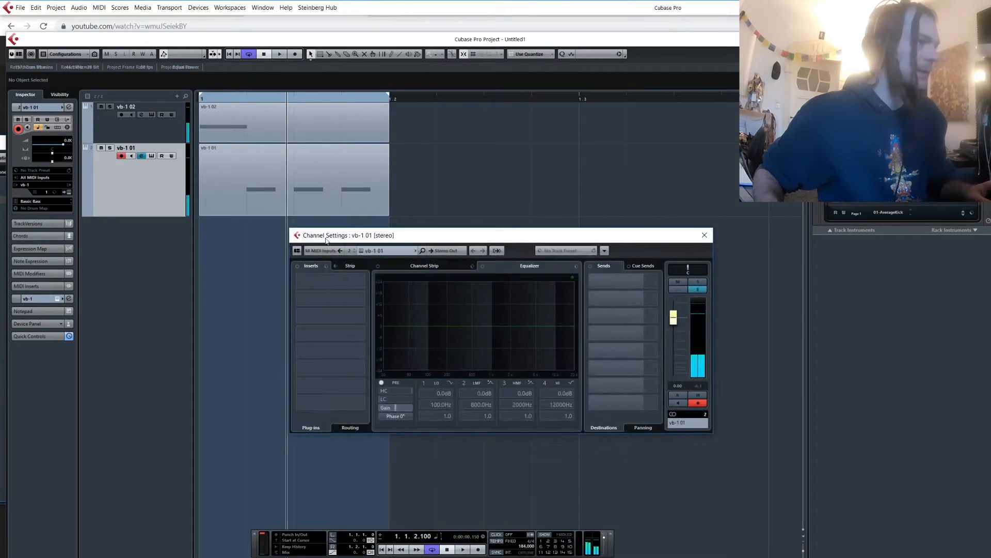
pyautogui.click(333, 278)
pyautogui.write('fab')
pyautogui.press('BackSpace')
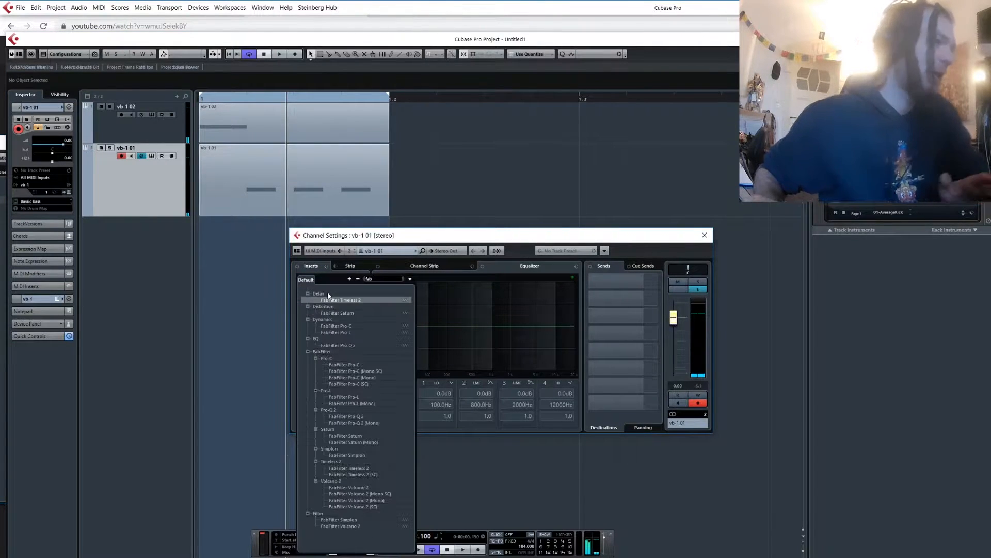
pyautogui.click(354, 417)
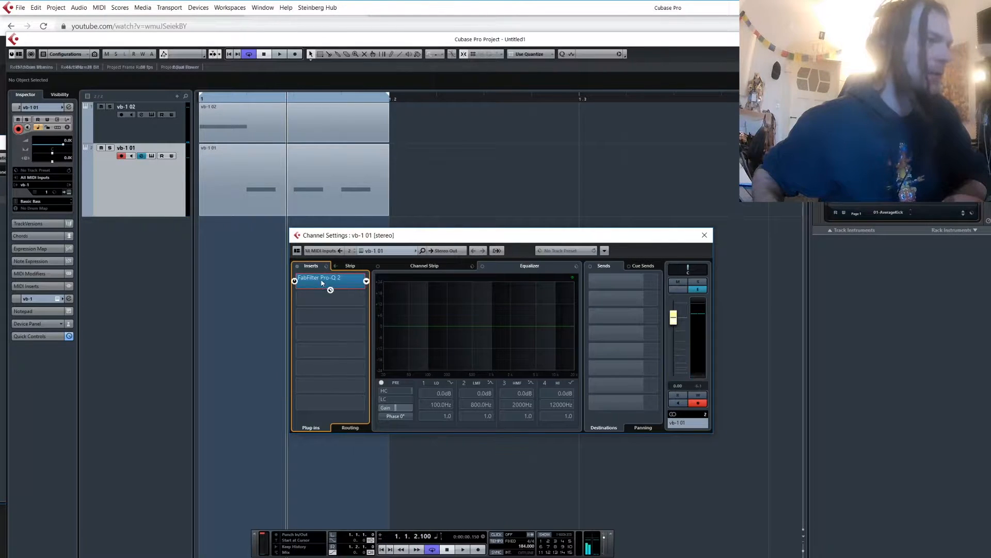
# Step: Add a high cut filter at about 1.5 kHz in Pro-Q 2 with a 72 dB/oct slope
pyautogui.moveTo(665, 318); pyautogui.dragTo(544, 318)
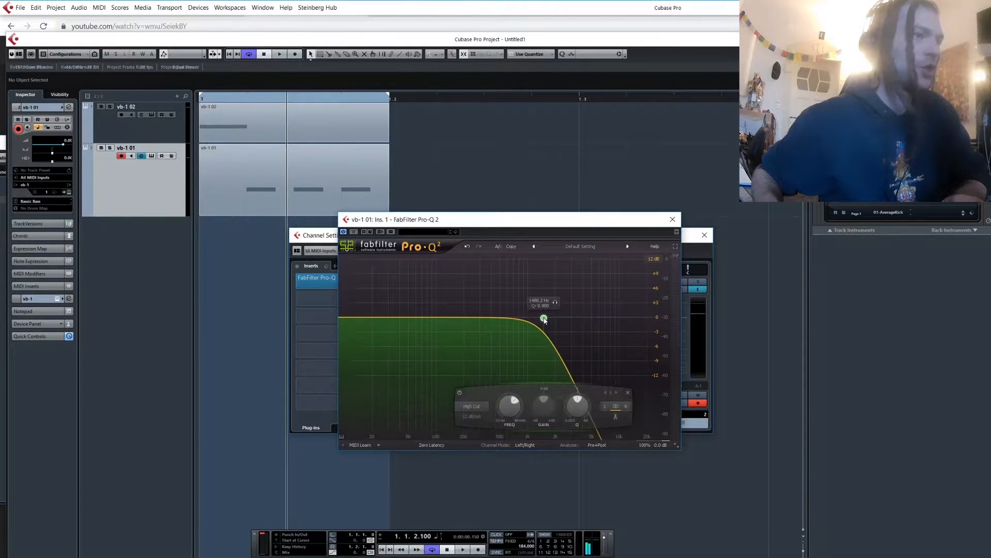
pyautogui.click(463, 418)
pyautogui.click(480, 494)
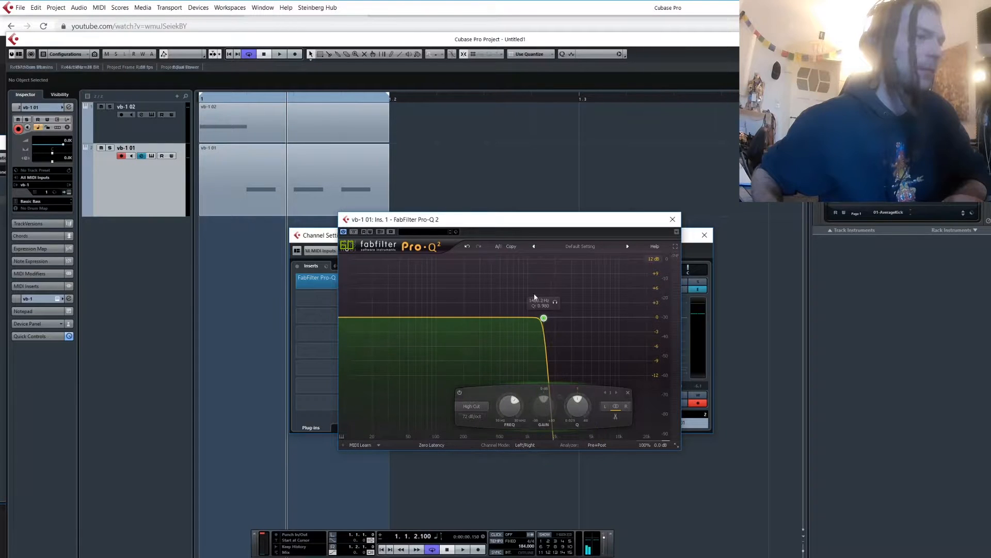
# Step: Add a narrow bell cut of about -20 dB near 315 Hz to the bass in Pro-Q 2 while the loop plays
pyautogui.moveTo(449, 317); pyautogui.dragTo(470, 341)
pyautogui.press('space')
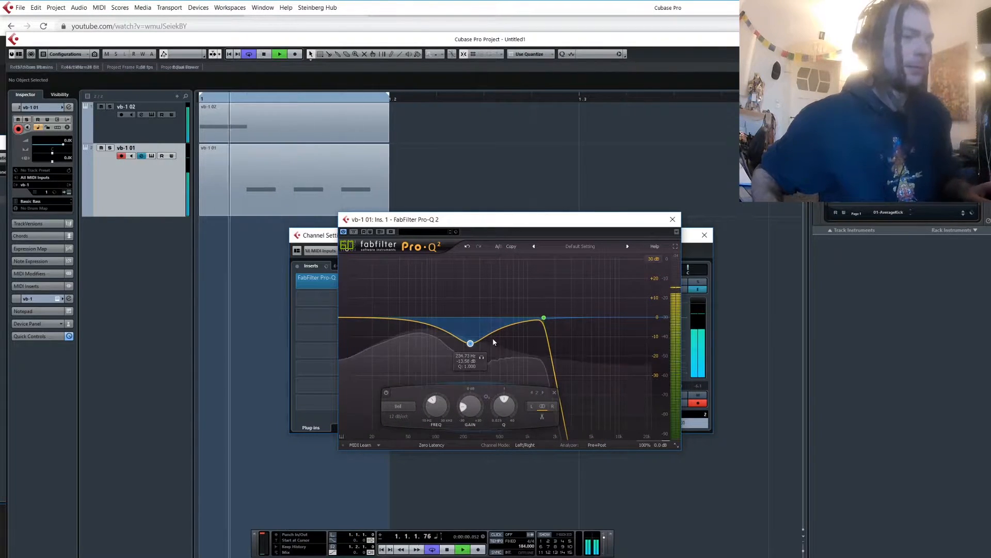
pyautogui.moveTo(499, 427); pyautogui.dragTo(507, 373)
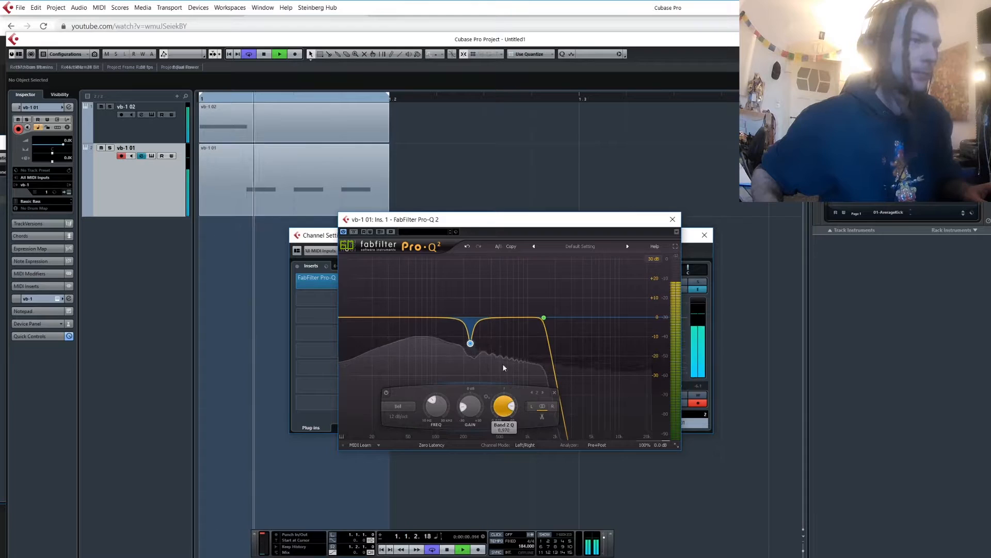
pyautogui.moveTo(470, 342); pyautogui.dragTo(482, 357)
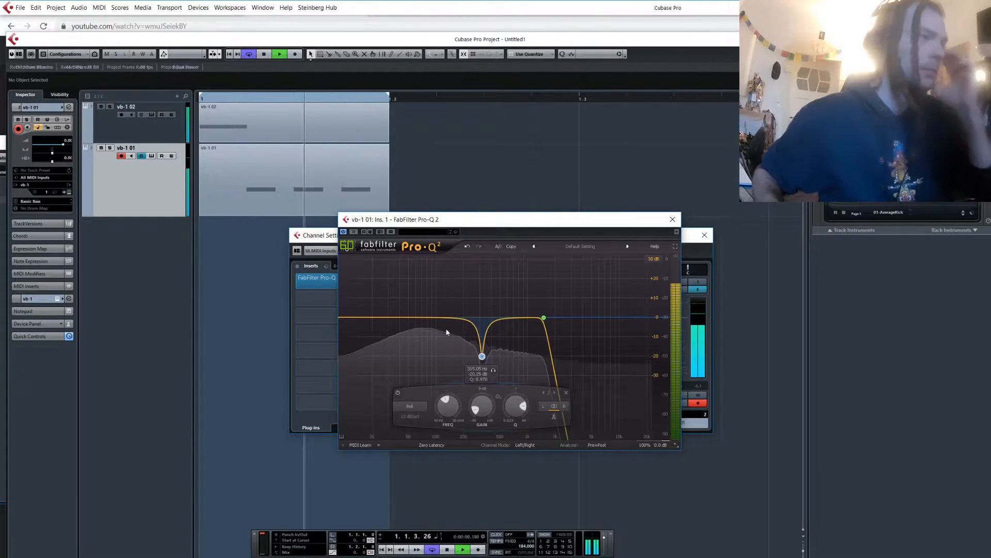
# Step: Lower the vb-1 02 kick channel's level to about -8.8 dB in the MixConsole
pyautogui.click(132, 135)
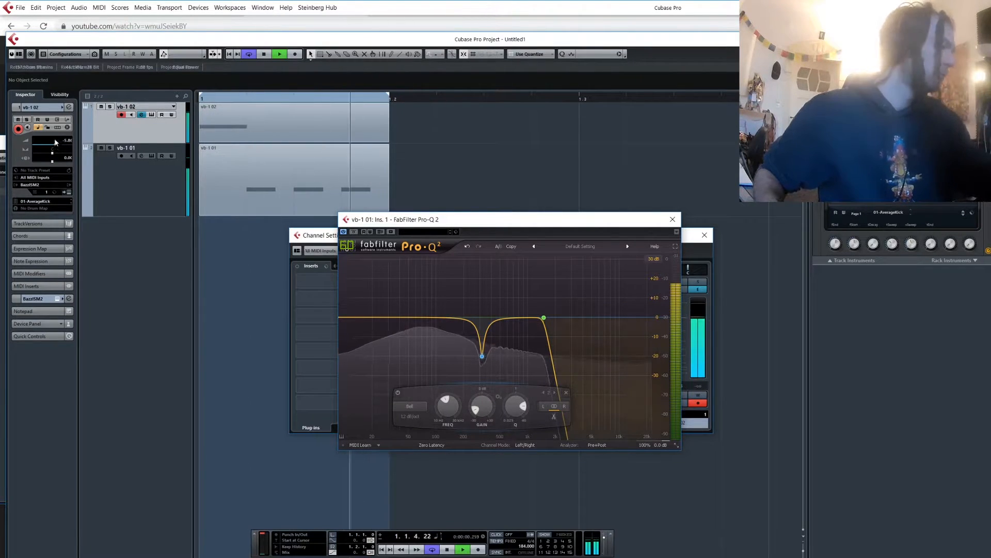
pyautogui.press('F3')
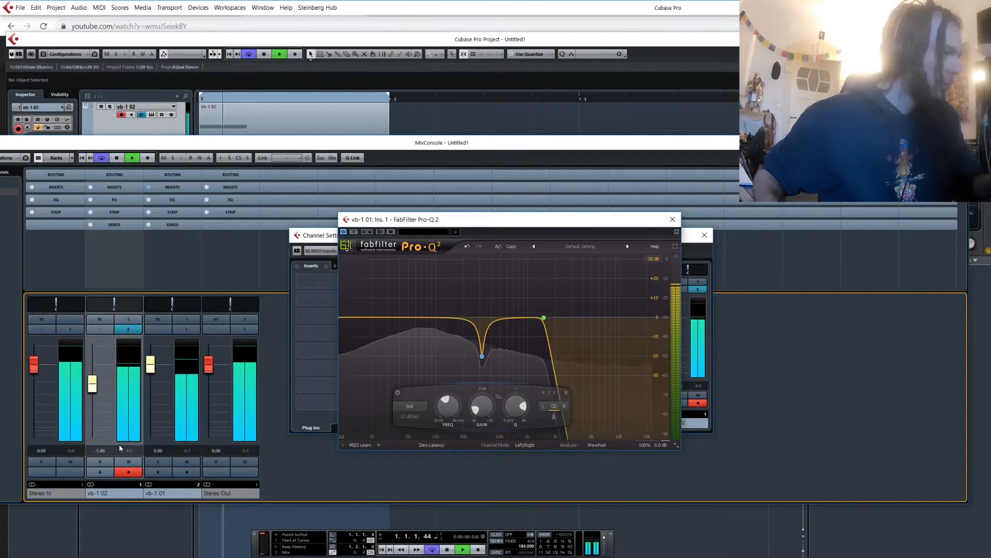
pyautogui.moveTo(92, 383); pyautogui.dragTo(94, 391)
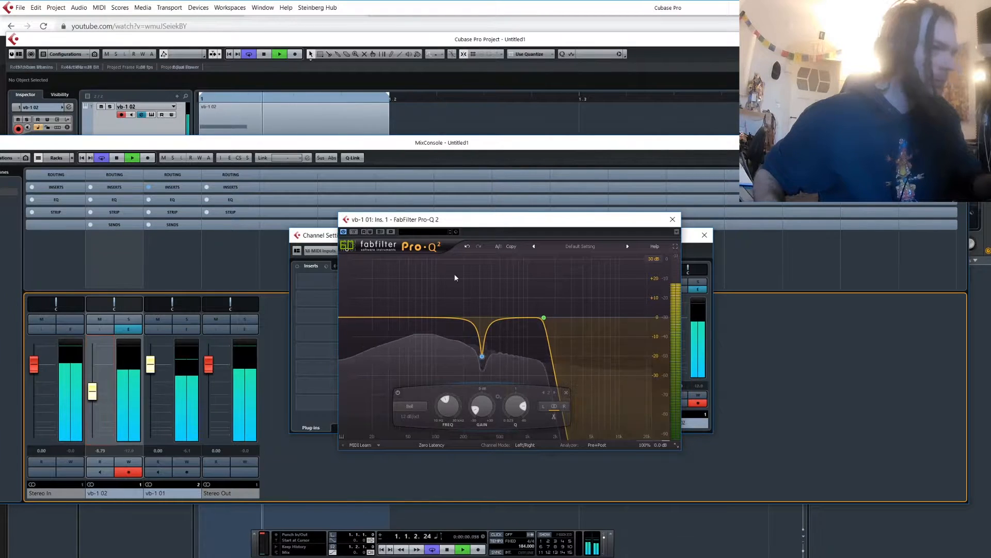
# Step: Add a second narrow bell cut of about -20 dB to the bass EQ, just below the first notch's frequency
pyautogui.moveTo(497, 331); pyautogui.dragTo(490, 353)
pyautogui.scroll(5, 494, 368)
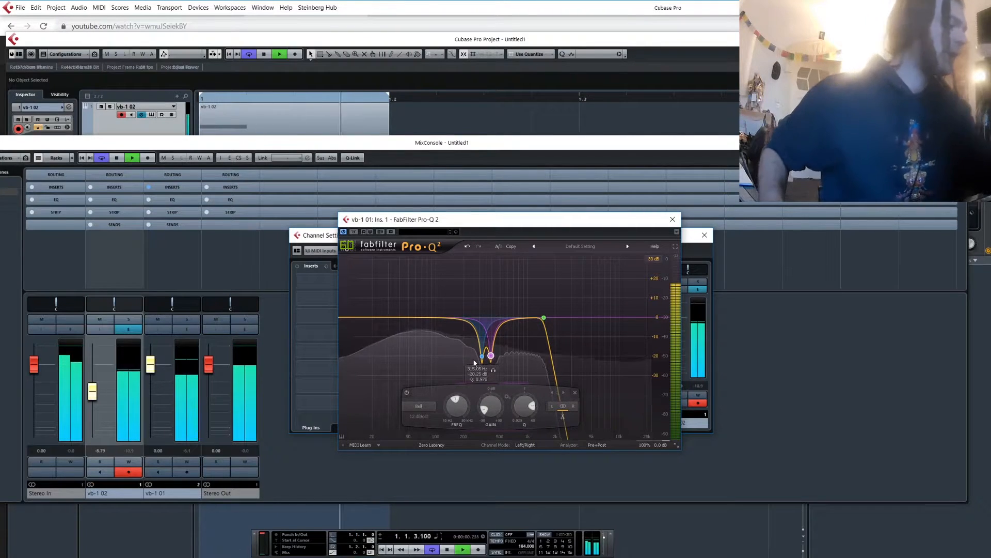
pyautogui.moveTo(491, 357); pyautogui.dragTo(475, 360)
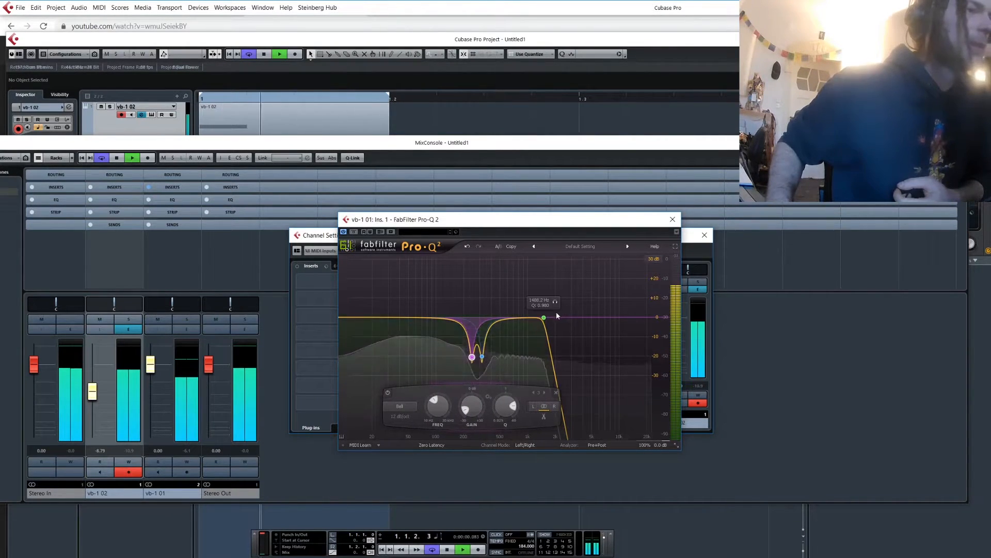
# Step: Raise the bass high cut to between 2 and 5 kHz, keep its slope at 72 dB/oct, and close Pro-Q 2
pyautogui.moveTo(543, 317); pyautogui.dragTo(566, 331)
pyautogui.click(494, 416)
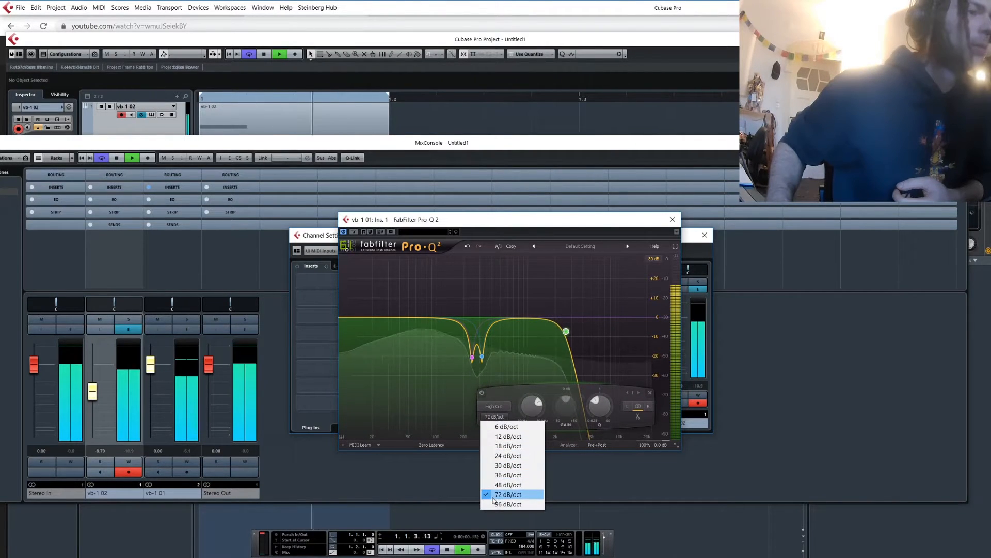
pyautogui.click(491, 495)
pyautogui.click(672, 219)
# Step: Load iZotope Ozone 5 Exciter into the second insert slot of the vb-1 01 channel and open its window
pyautogui.click(321, 287)
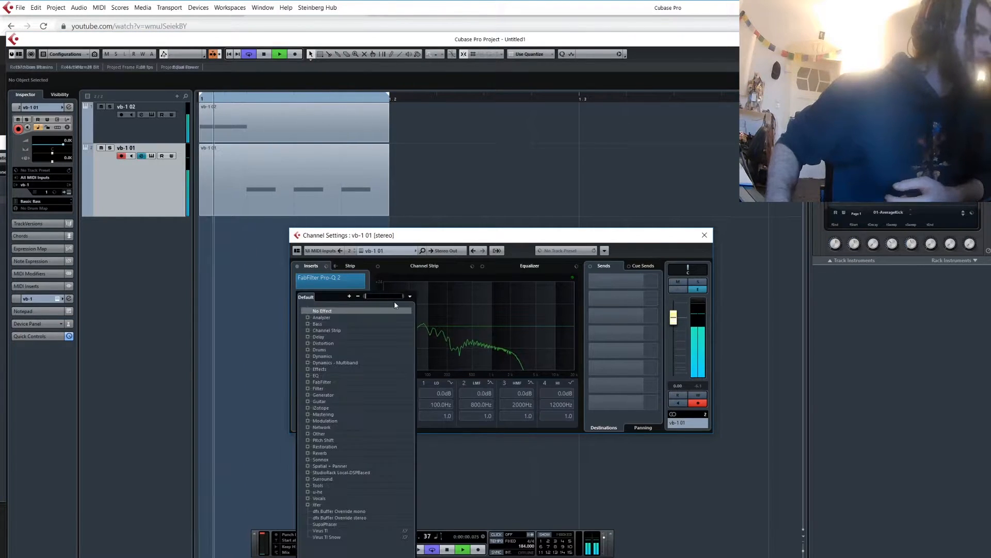
pyautogui.write('o')
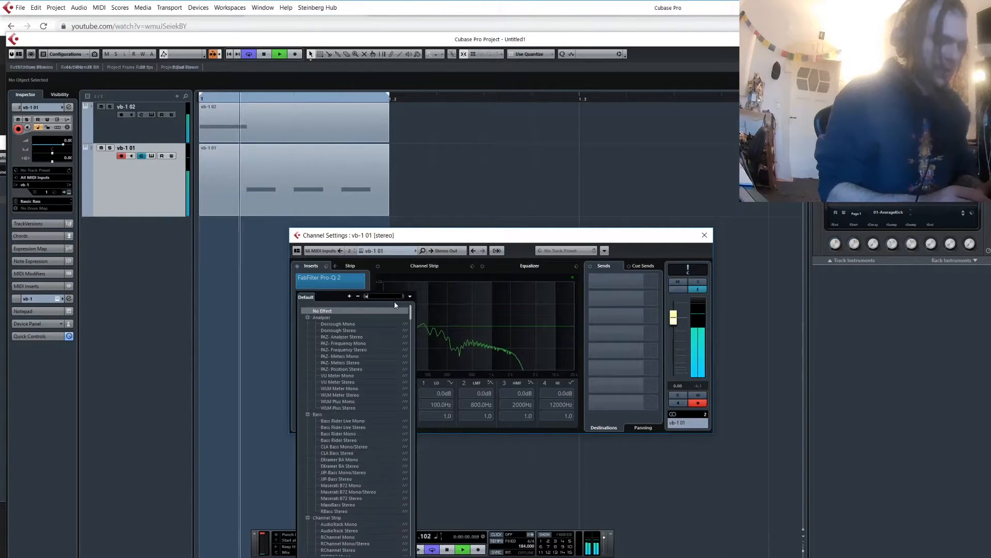
pyautogui.write('xc')
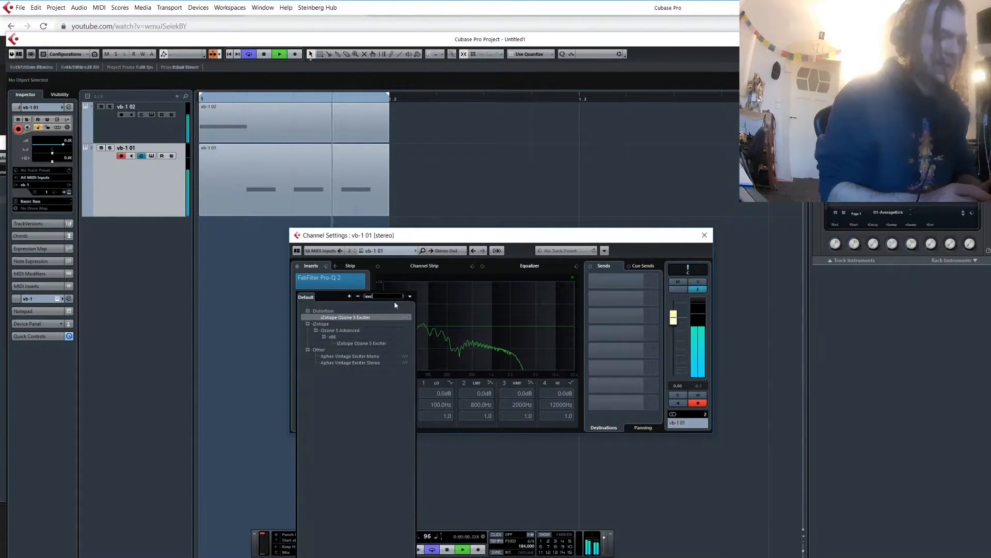
pyautogui.click(367, 318)
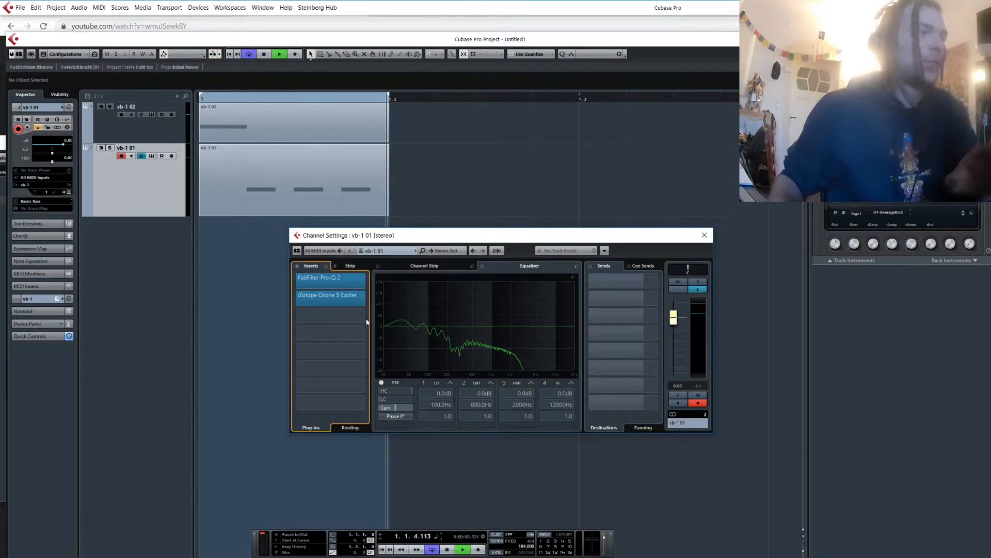
pyautogui.click(336, 297)
pyautogui.press('space')
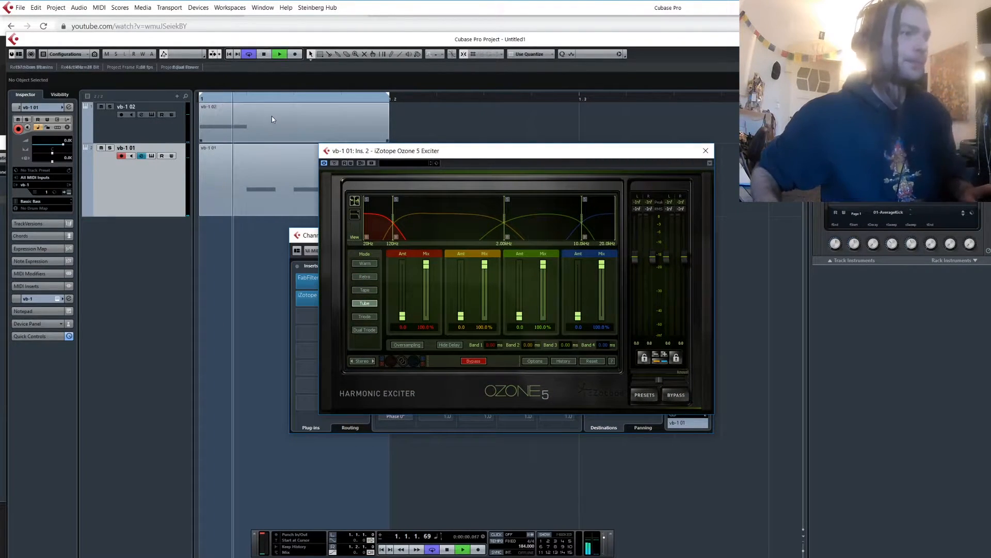
# Step: Set the exciter's lowest crossover to 202 Hz and the second band's amount to 2.7
pyautogui.moveTo(506, 155); pyautogui.dragTo(576, 174)
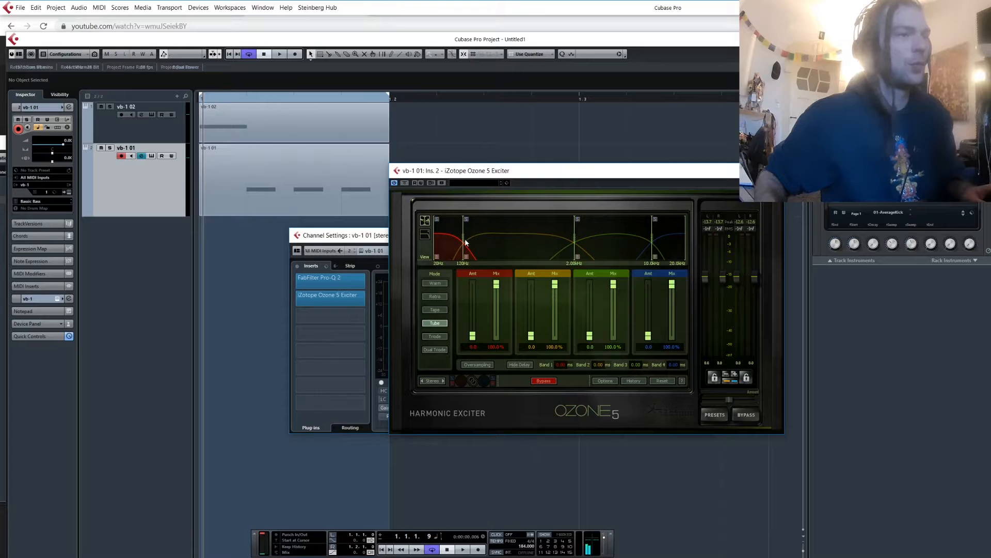
pyautogui.moveTo(462, 237); pyautogui.dragTo(482, 237)
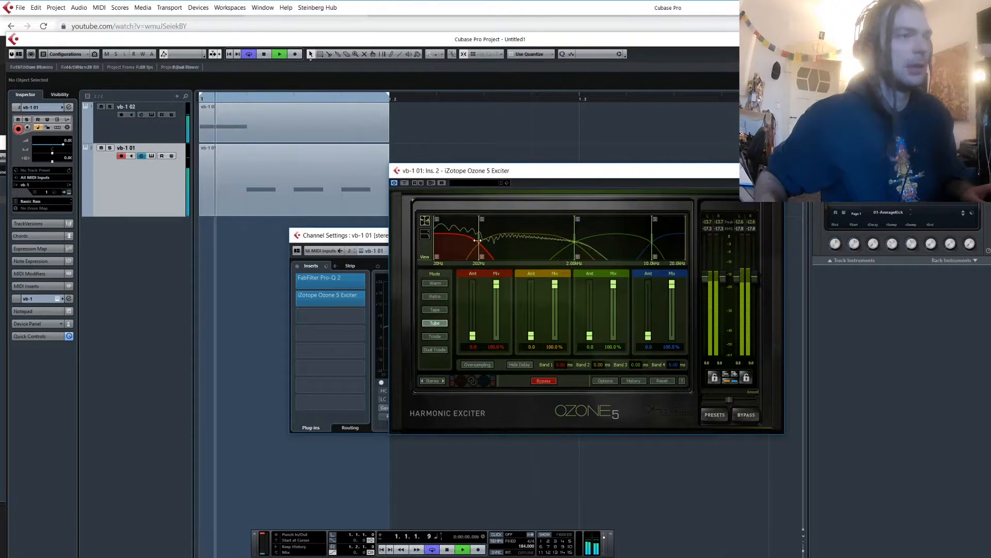
pyautogui.moveTo(531, 335)
pyautogui.mouseDown()
pyautogui.moveTo(532, 319)
pyautogui.moveTo(533, 331)
pyautogui.mouseUp()
pyautogui.press('space')
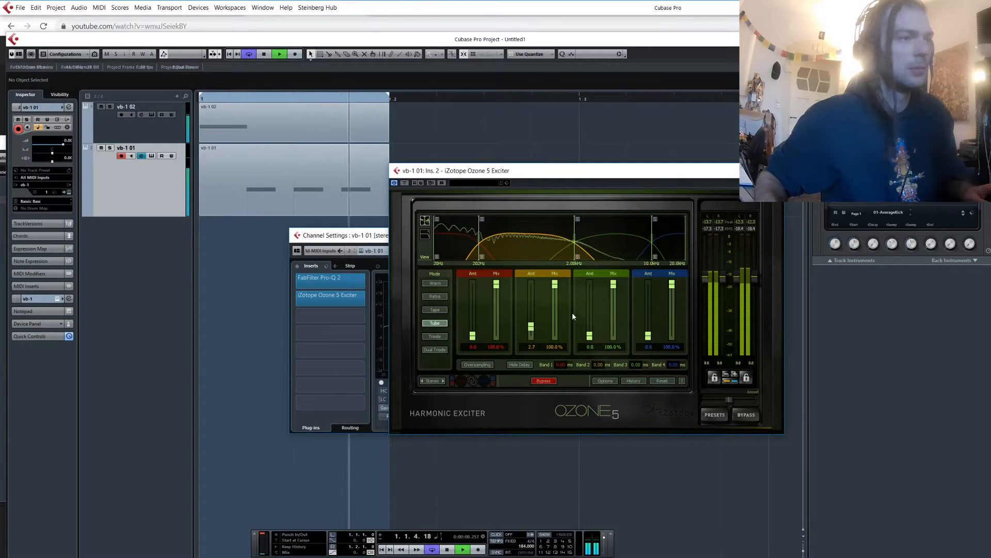
# Step: Set the exciter's band 2 mix to 47.7%, band 3 to amount 6.8 and mix 46.9%, and band 1 amount to 4.0
pyautogui.moveTo(555, 284); pyautogui.dragTo(614, 312)
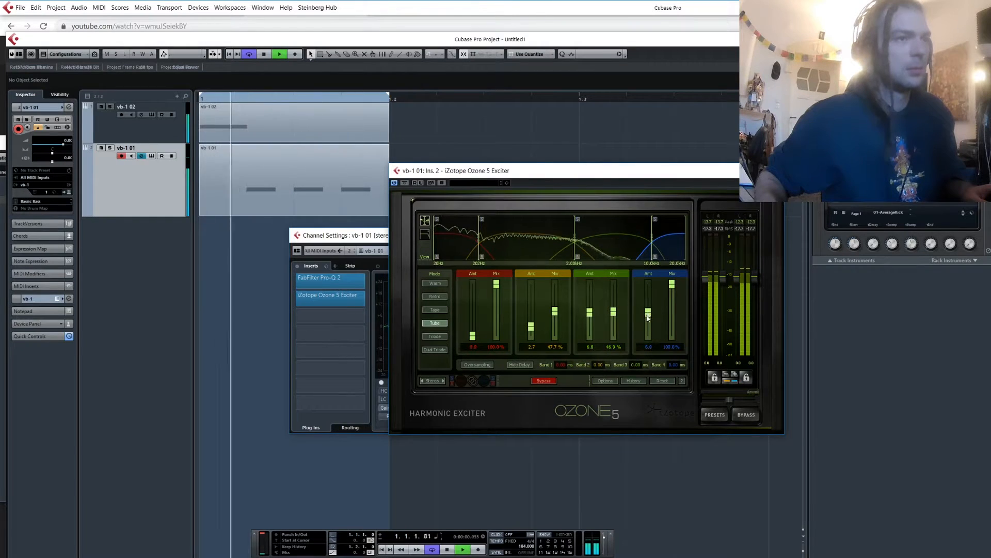
pyautogui.moveTo(472, 336); pyautogui.dragTo(476, 328)
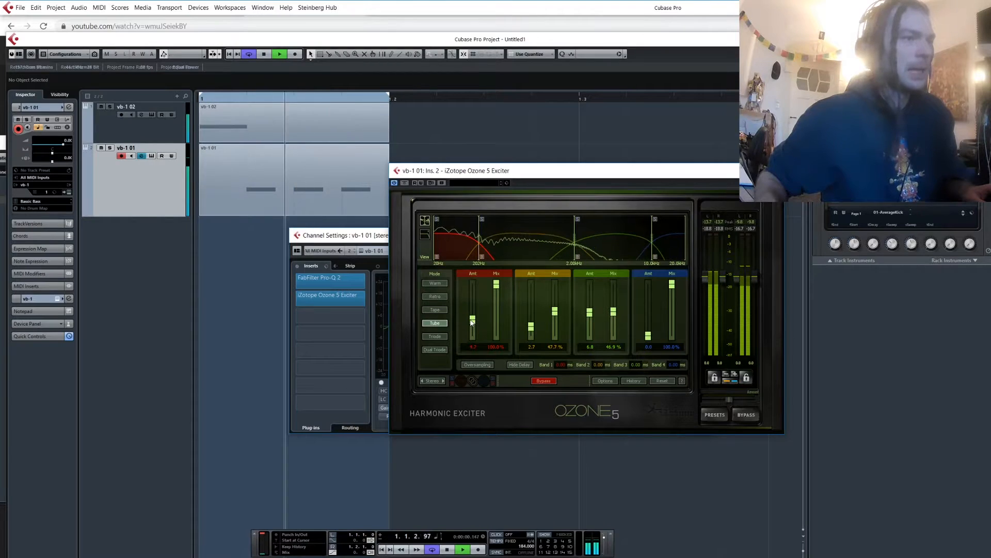
pyautogui.press('space')
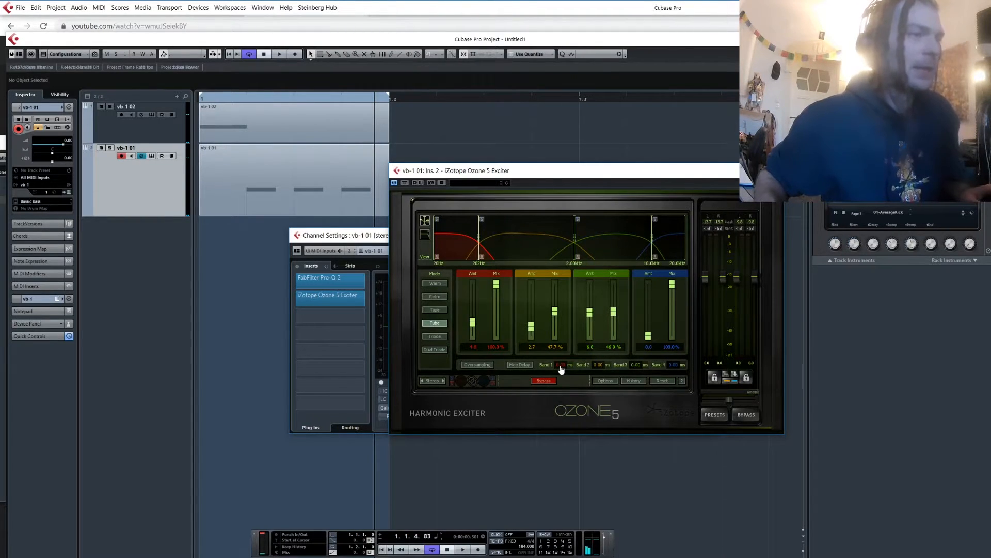
# Step: Set the exciter's Band 1 delay to about 1.4 ms while listening to the loop
pyautogui.press('space')
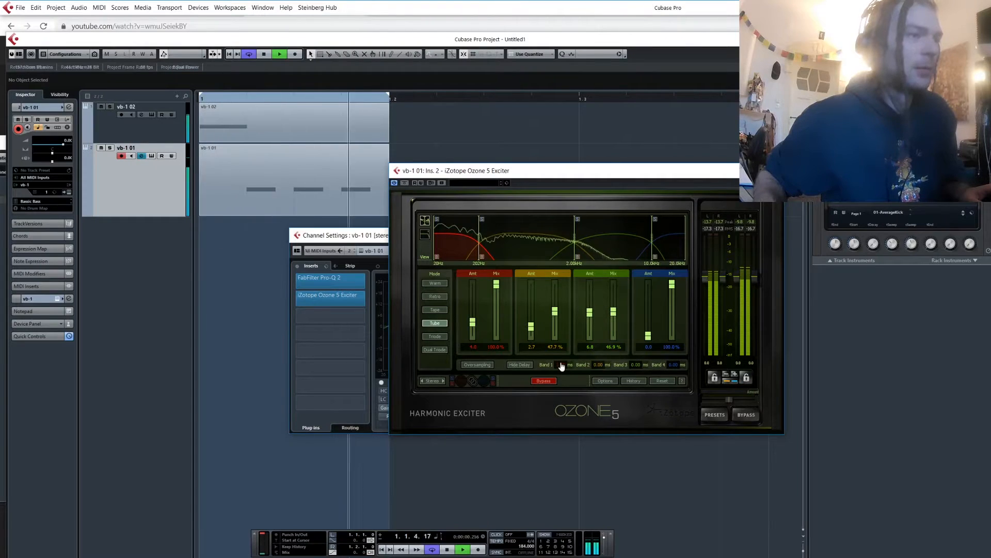
pyautogui.moveTo(563, 378); pyautogui.dragTo(563, 376)
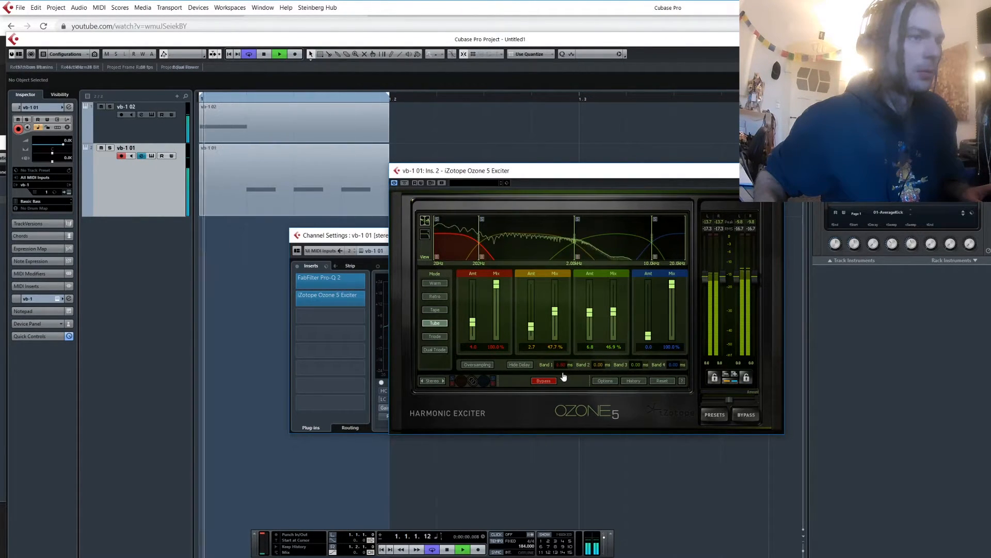
pyautogui.press('space')
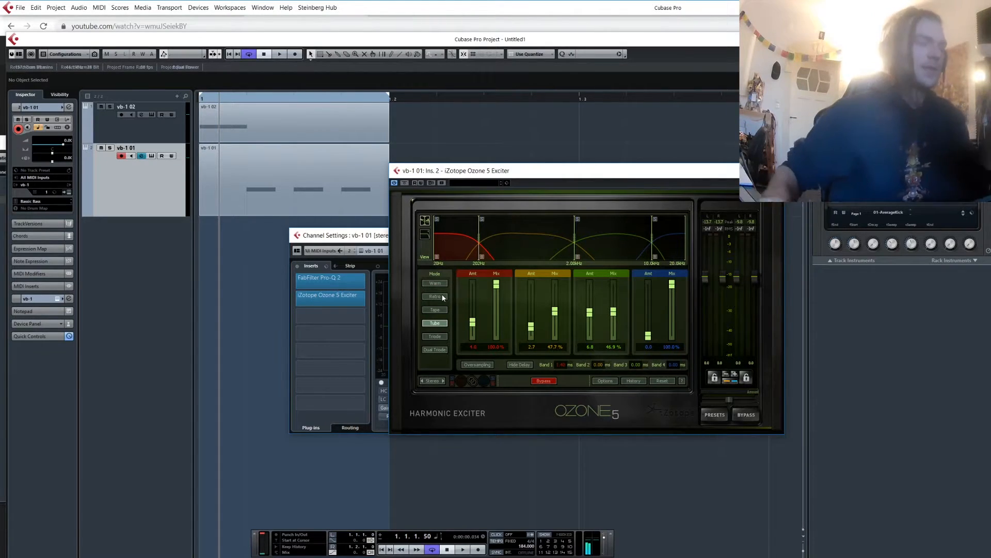
# Step: Load FabFilter Pro-Q 2 into the first insert slot of the vb-1 02 kick channel
pyautogui.click(161, 128)
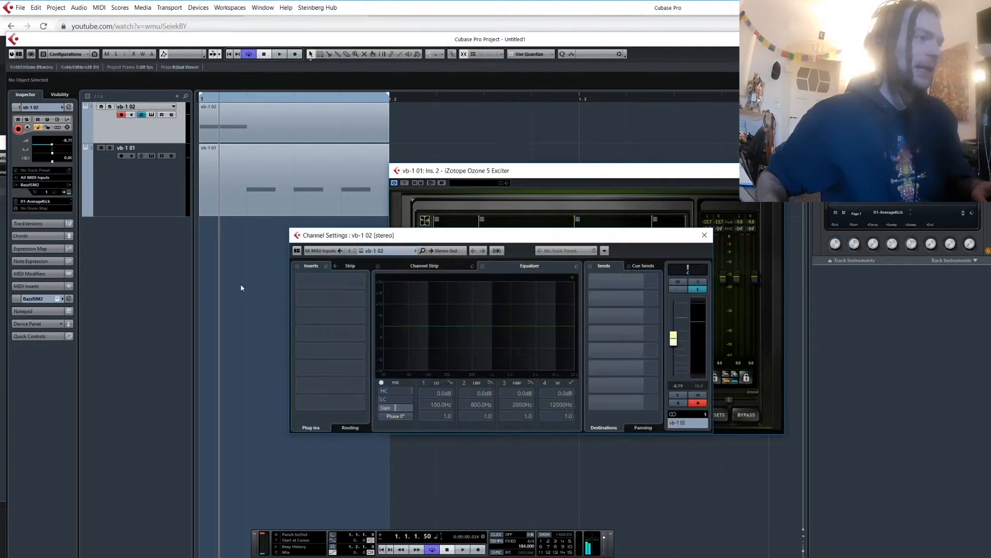
pyautogui.click(329, 281)
pyautogui.write('fab')
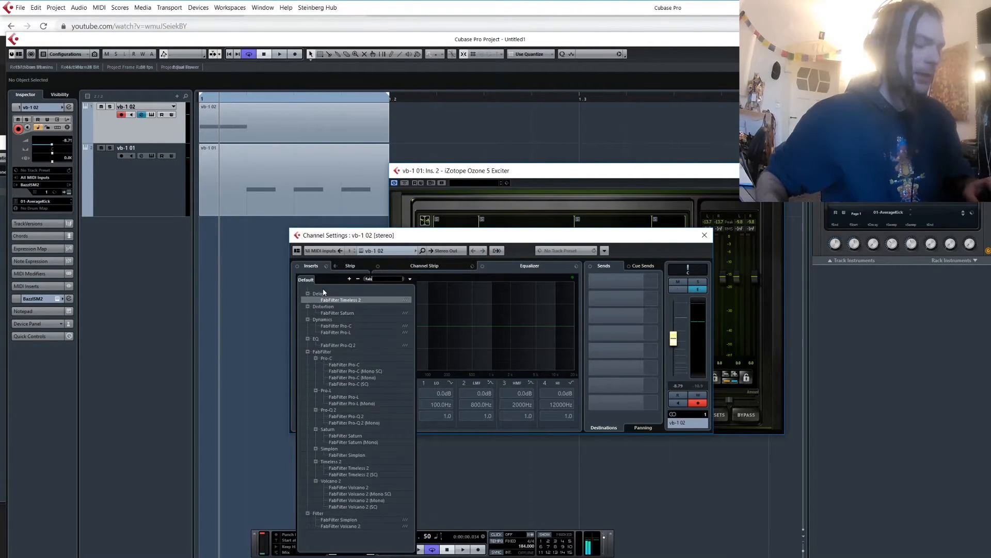
pyautogui.click(351, 416)
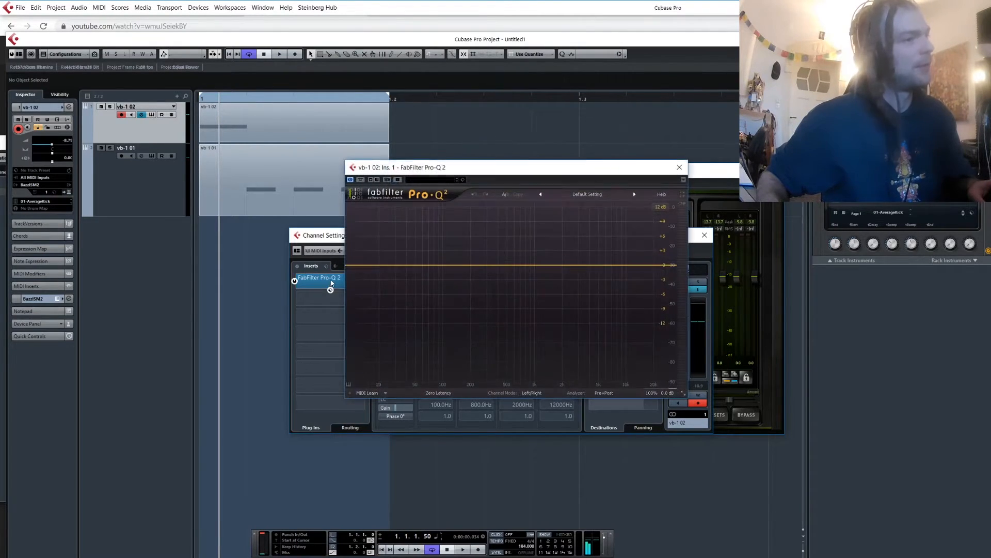
# Step: Add a narrow bell cut of about -9 dB near 435 Hz to the kick, then close the EQ and channel settings
pyautogui.moveTo(479, 266); pyautogui.dragTo(502, 311)
pyautogui.press('space')
pyautogui.scroll(3, 500, 309)
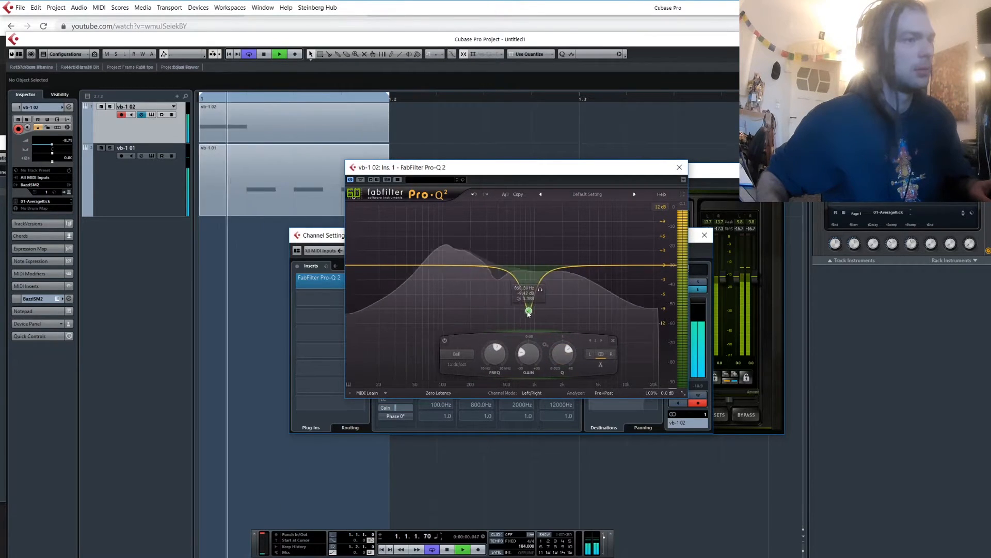
pyautogui.press('space')
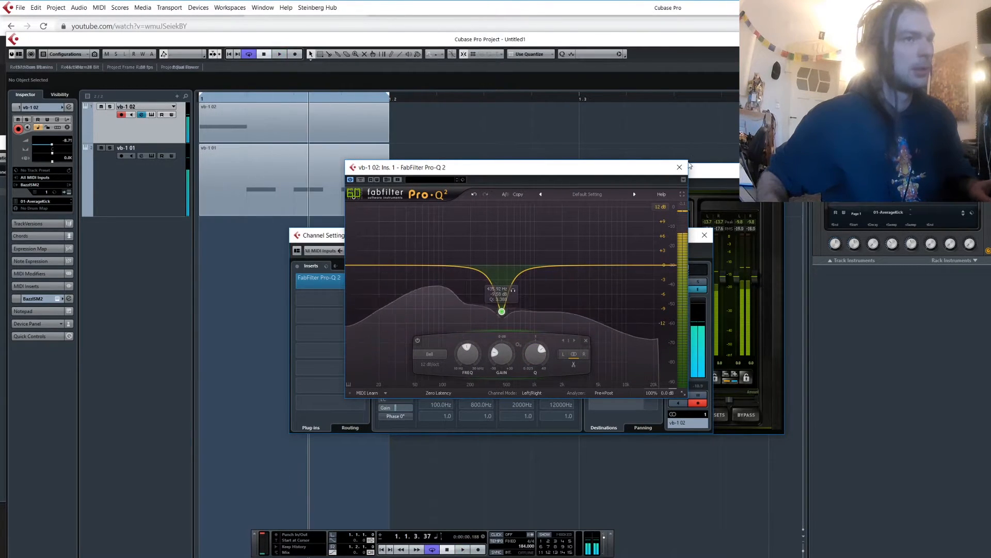
pyautogui.click(680, 167)
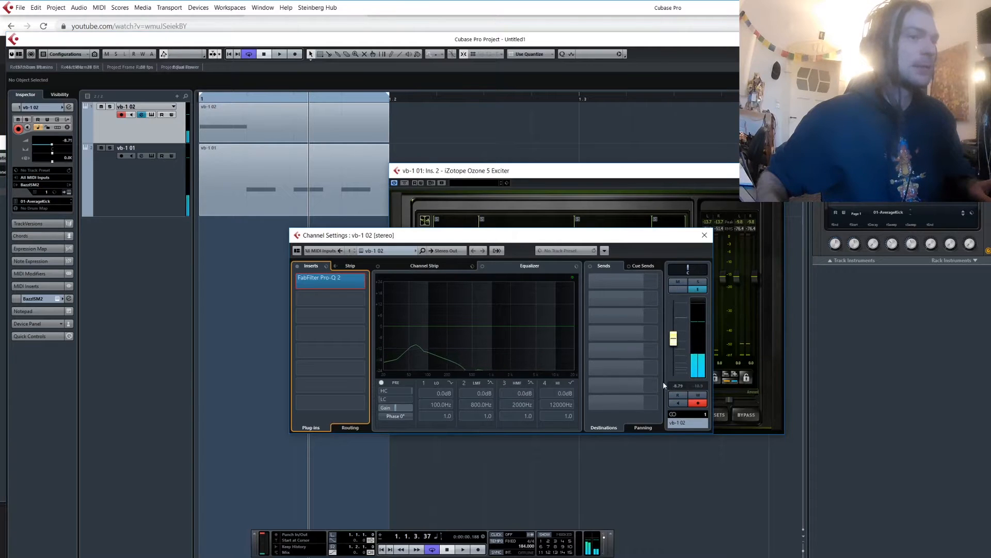
pyautogui.click(704, 235)
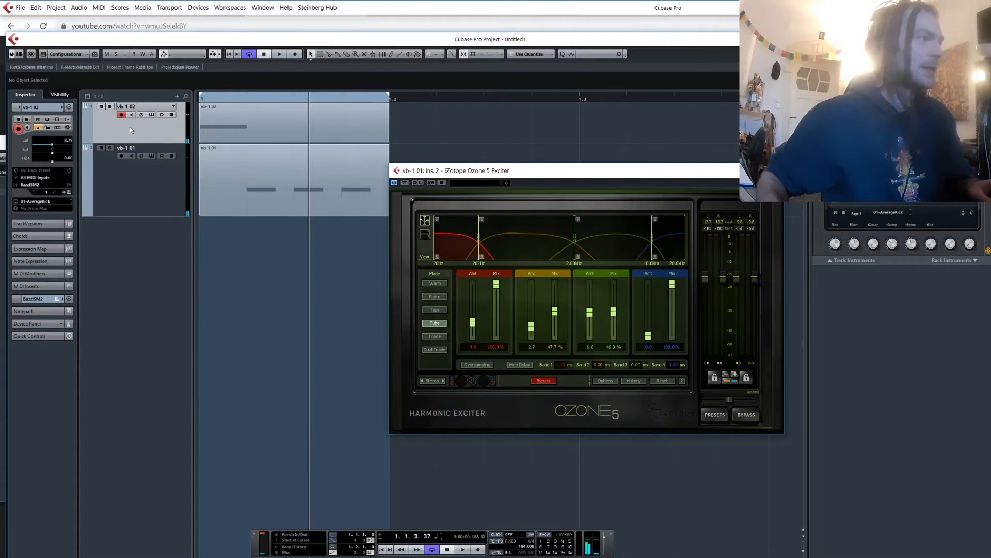
# Step: Open the BazzISM2 kick instrument and shape a short dip near the start of its envelope during playback
pyautogui.click(69, 192)
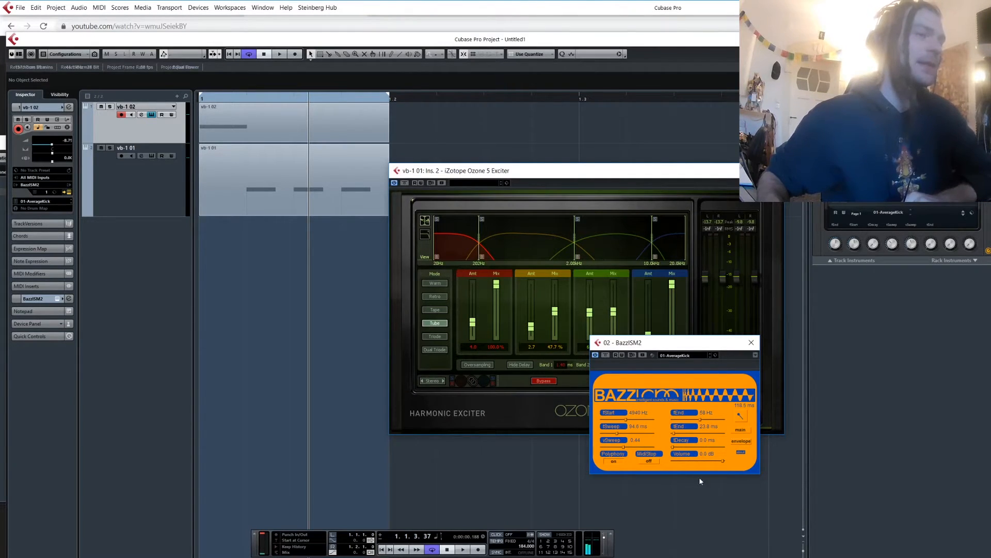
pyautogui.press('space')
pyautogui.click(612, 440)
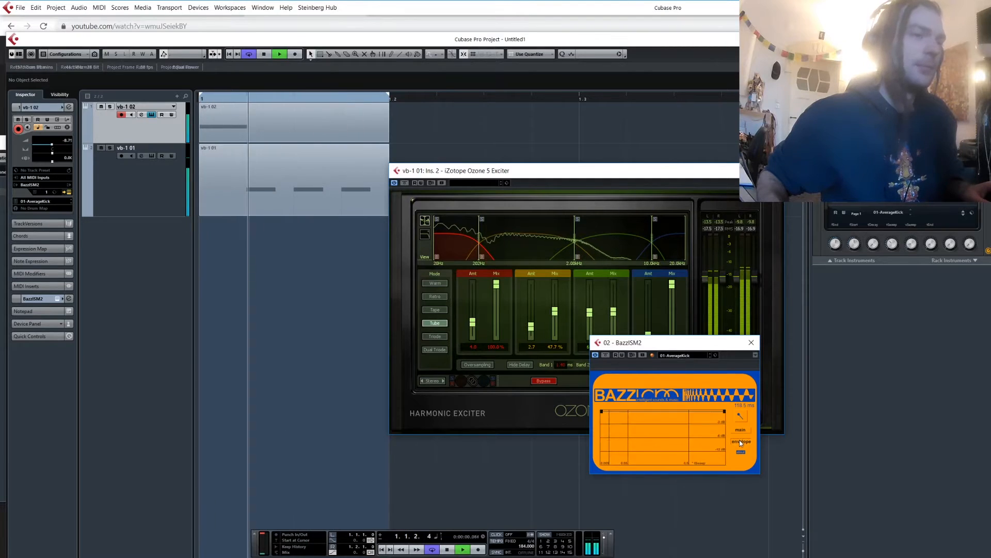
pyautogui.moveTo(630, 435); pyautogui.dragTo(617, 411)
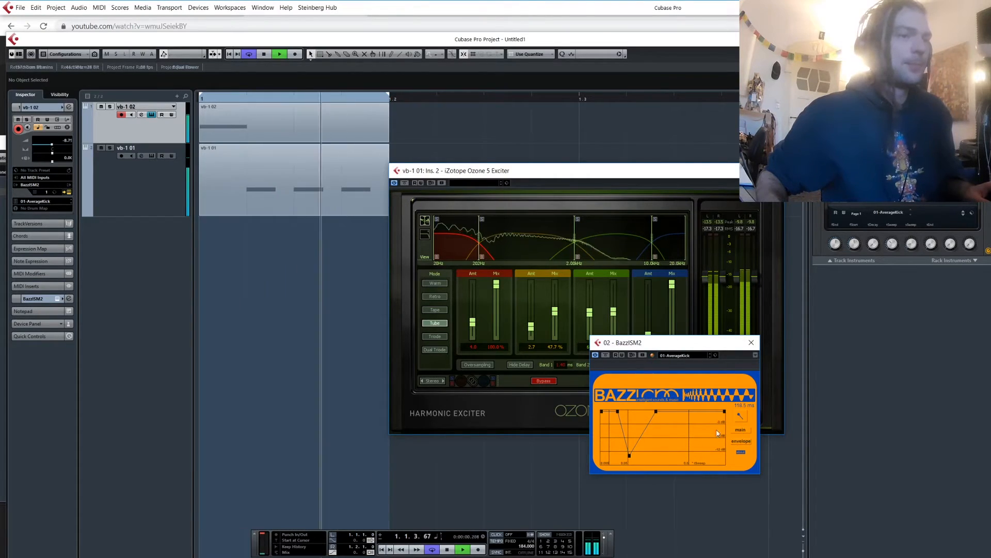
# Step: Set the kick's sweep time to 82.1 ms, sweep slope to 0.11 and end time to 7.9 ms in BazzISM2
pyautogui.click(739, 429)
pyautogui.moveTo(617, 433); pyautogui.dragTo(614, 432)
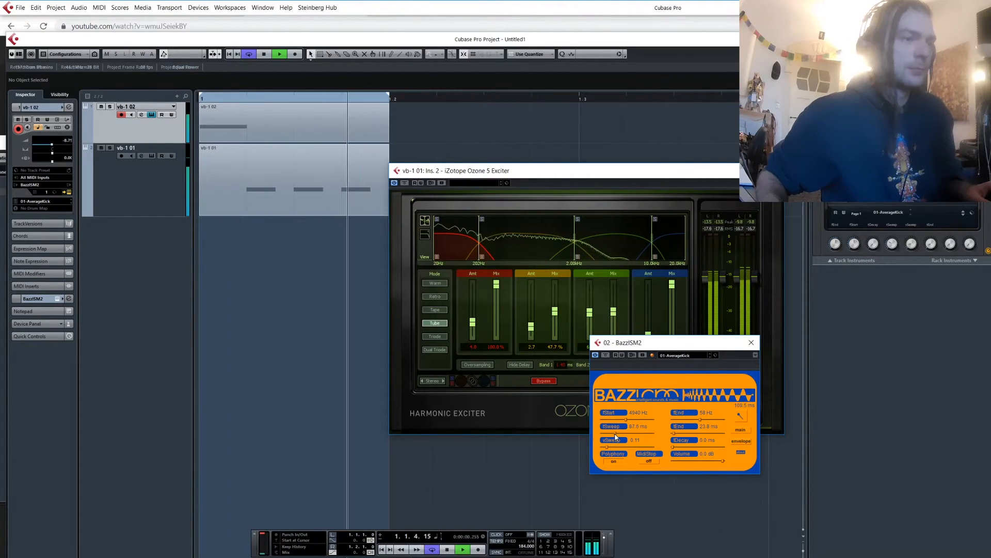
pyautogui.moveTo(675, 434); pyautogui.dragTo(673, 437)
pyautogui.press('space')
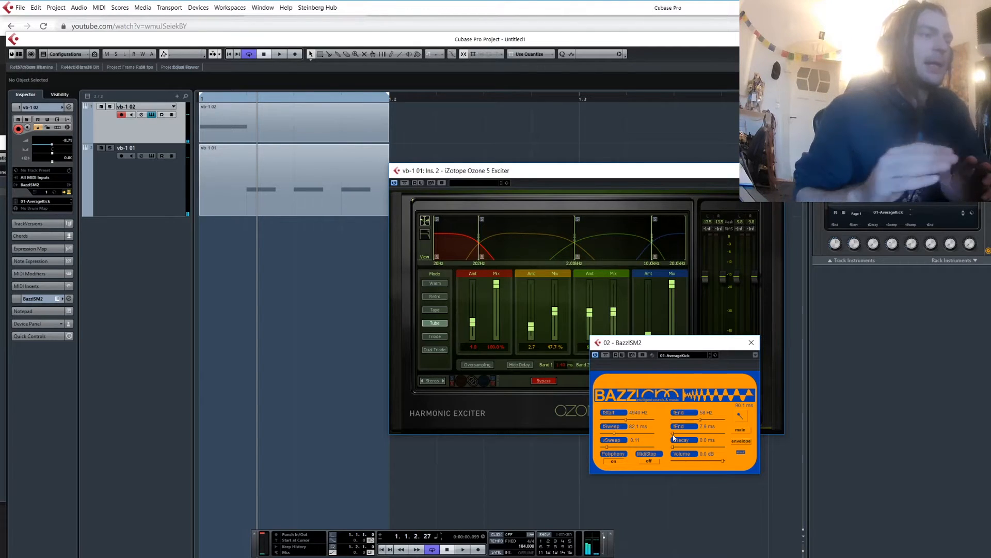
pyautogui.click(572, 383)
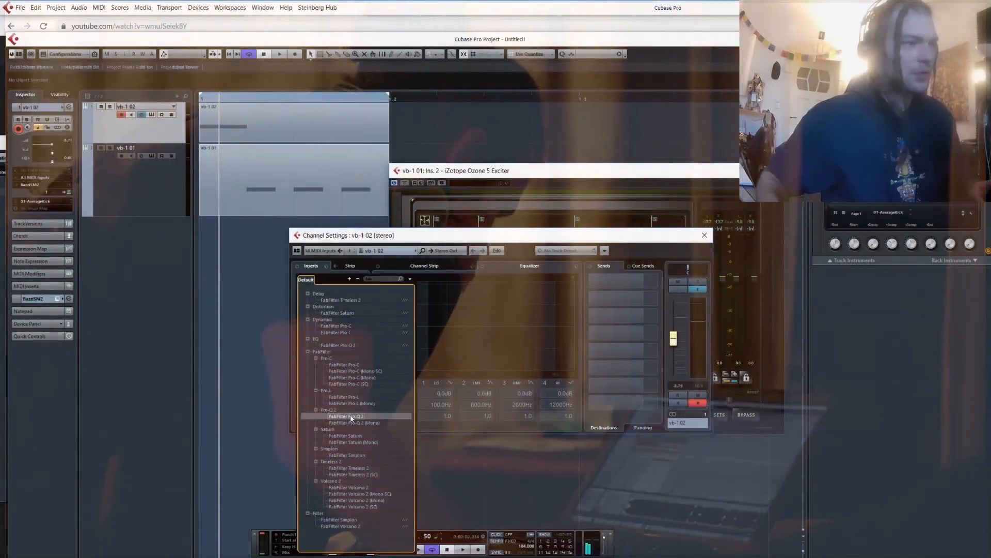
pyautogui.click(351, 415)
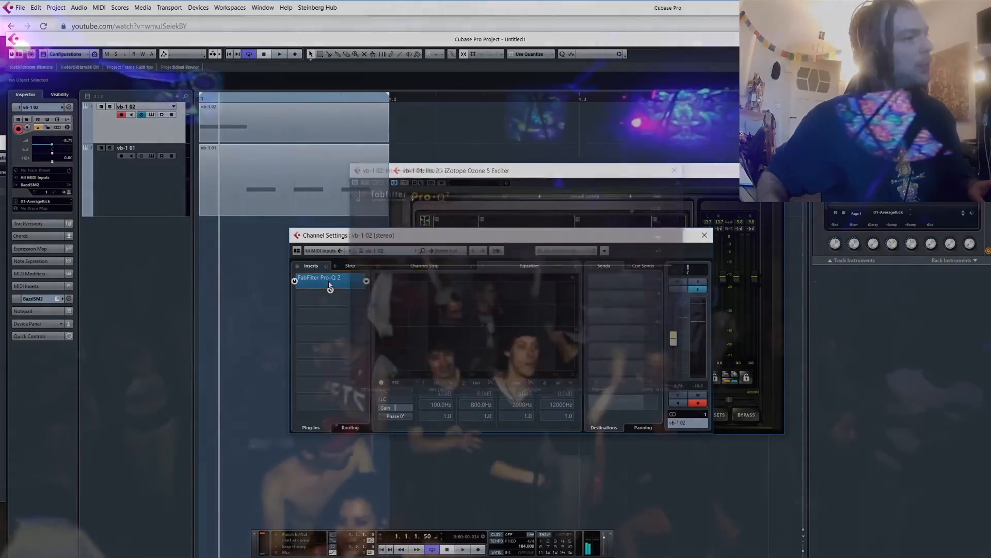